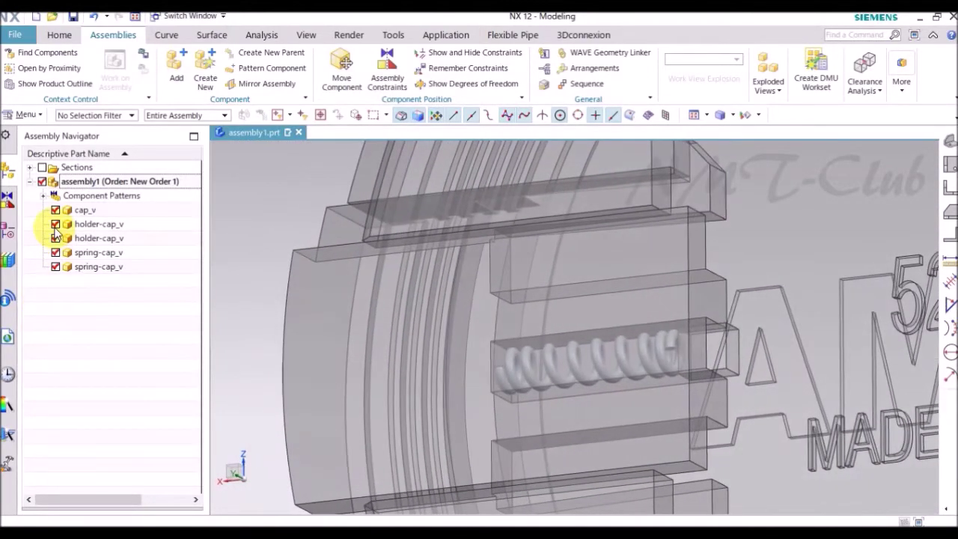
- Make spring-cap_v the work part and hide cap_v and both holder-cap_v components
{"action": "left_click", "coordinate": [56, 230]}
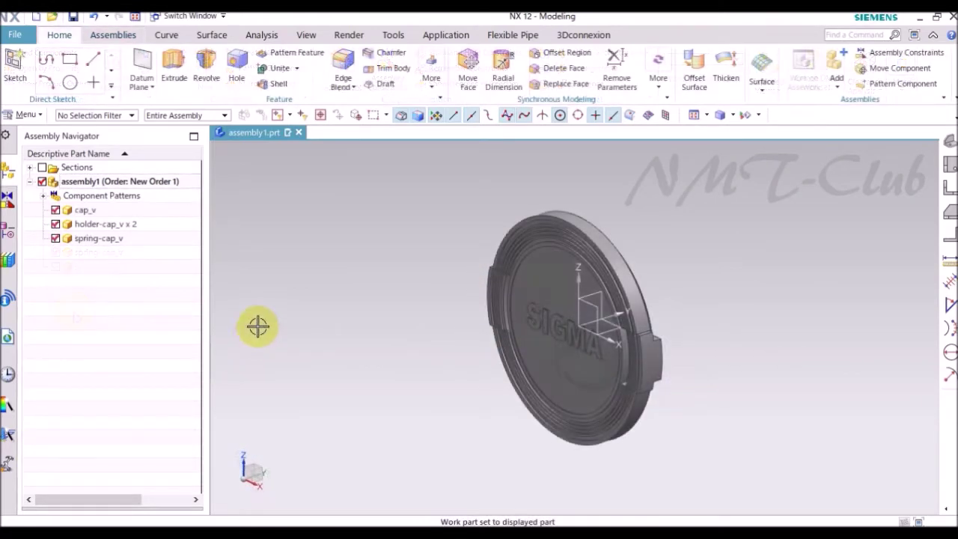
{"action": "left_click", "coordinate": [104, 243]}
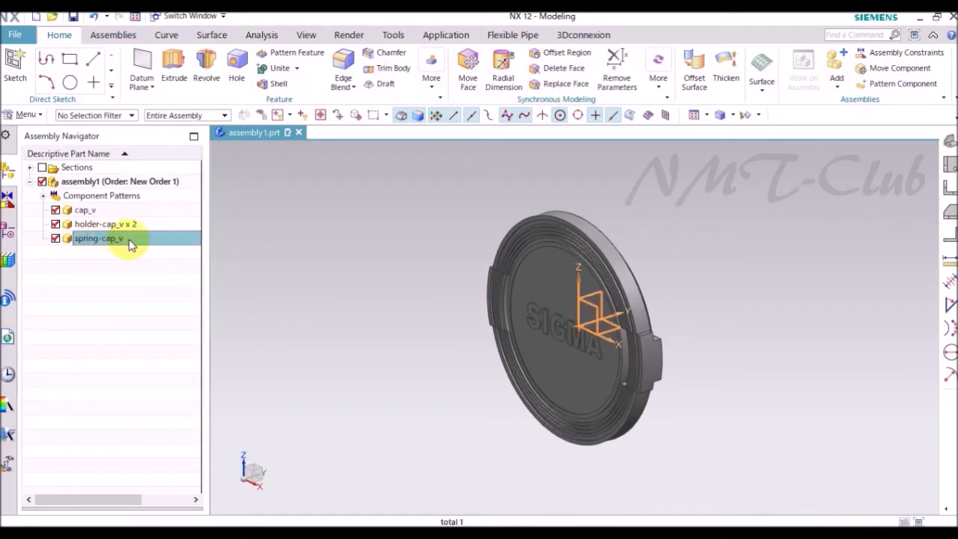
{"action": "double_click", "coordinate": [124, 241]}
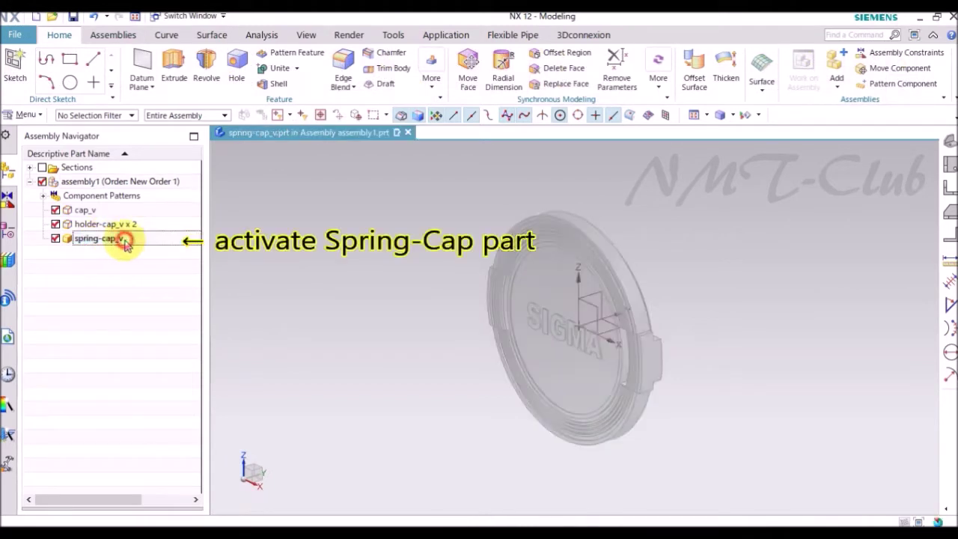
{"action": "left_click", "coordinate": [55, 223]}
{"action": "left_click", "coordinate": [55, 209]}
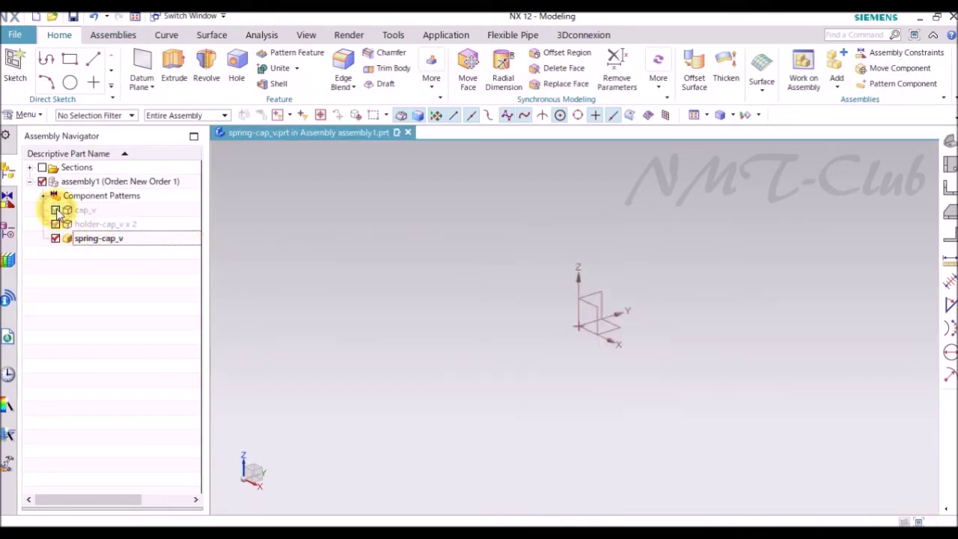
{"action": "left_click", "coordinate": [15, 66]}
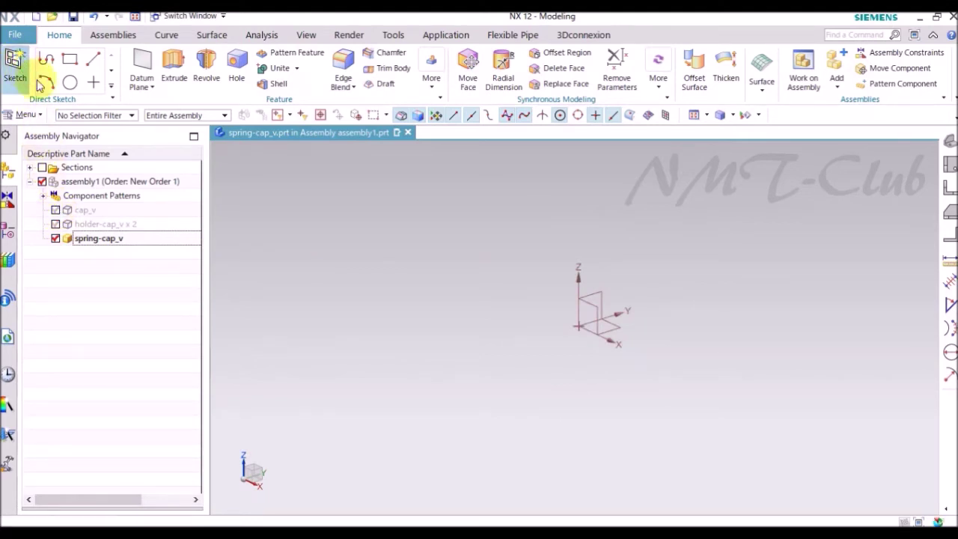
- On a datum plane, sketch a 7.7-long vertical line from the origin and finish the sketch
{"action": "left_click", "coordinate": [601, 290]}
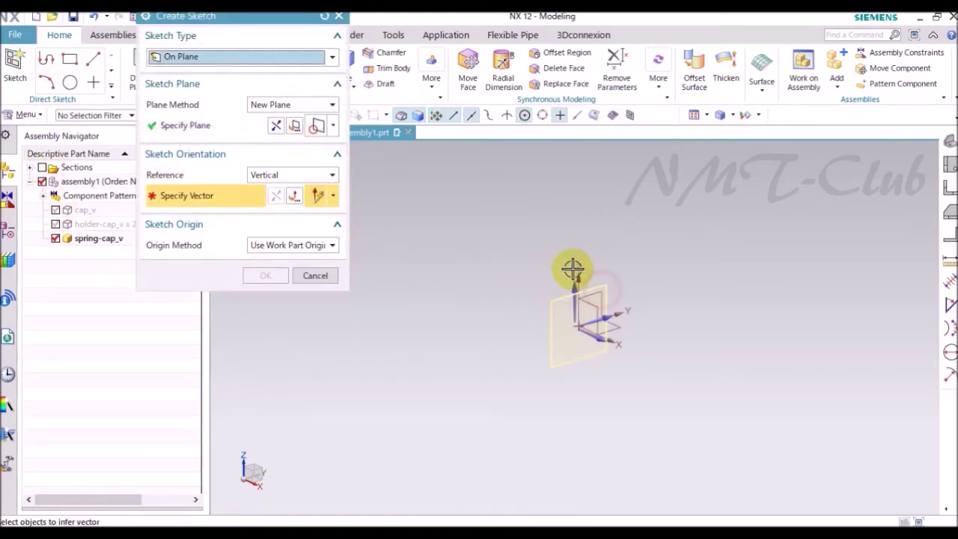
{"action": "left_click", "coordinate": [277, 274]}
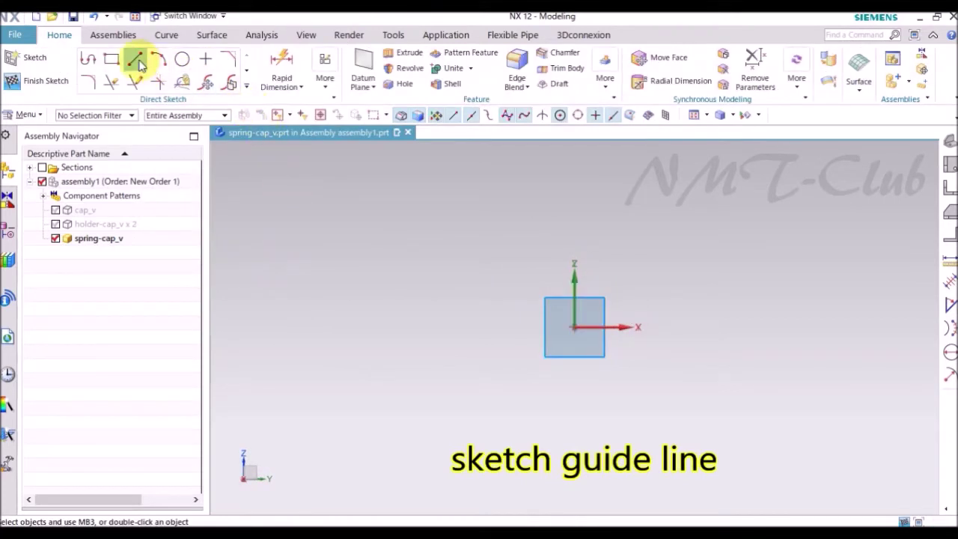
{"action": "left_click", "coordinate": [131, 59]}
{"action": "left_click", "coordinate": [574, 327]}
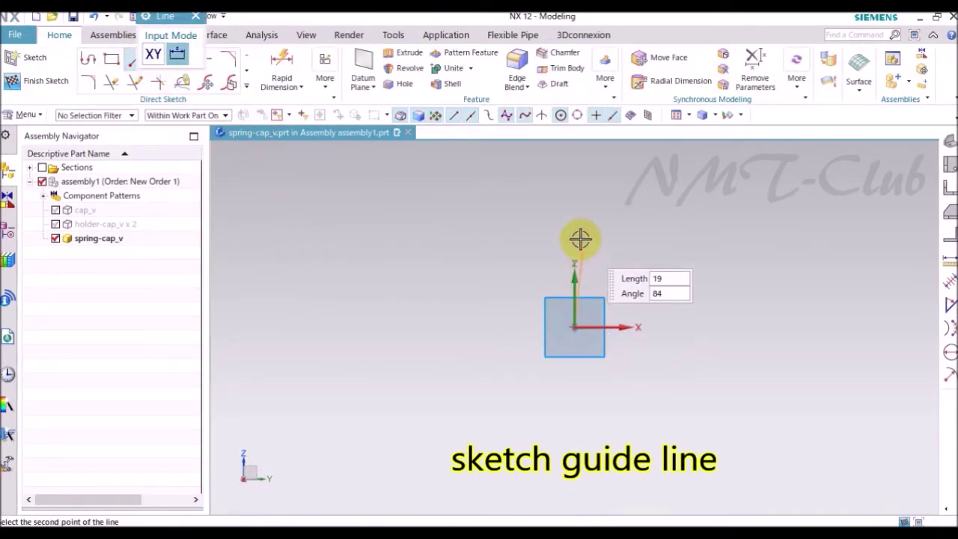
{"action": "type", "text": "7.7"}
{"action": "type", "text": "90"}
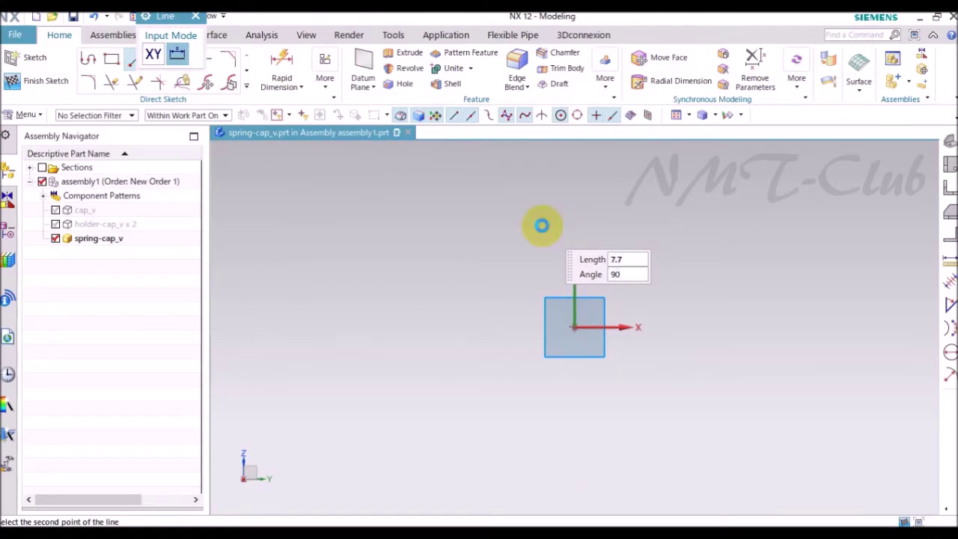
{"action": "key", "text": "Return"}
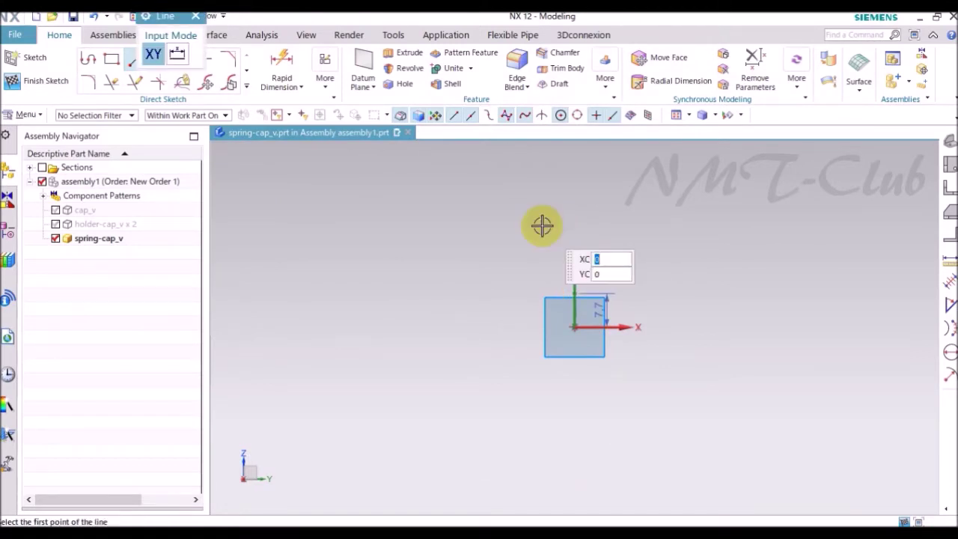
{"action": "key", "text": "Escape"}
{"action": "scroll", "coordinate": [592, 313], "scroll_direction": "up", "scroll_amount": 5}
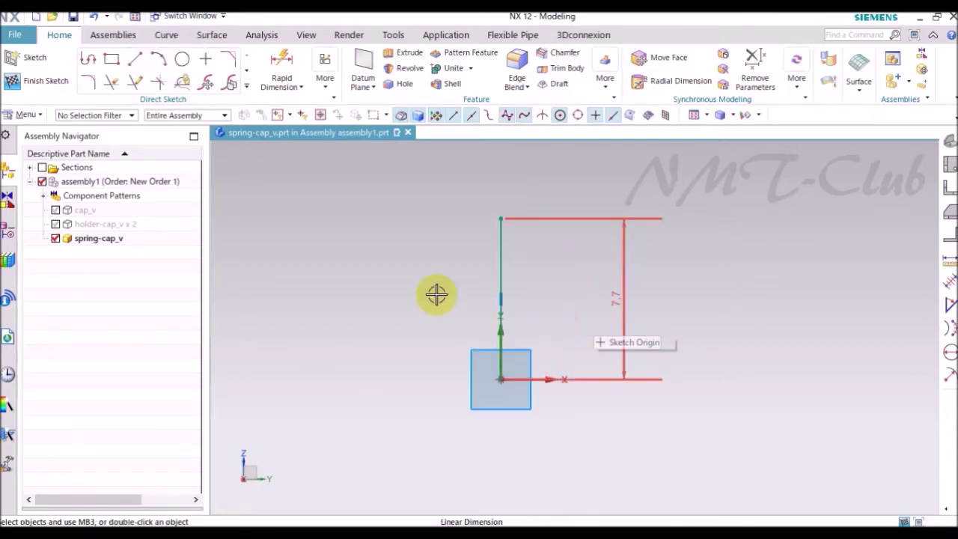
{"action": "right_click", "coordinate": [314, 229]}
{"action": "left_click", "coordinate": [328, 227]}
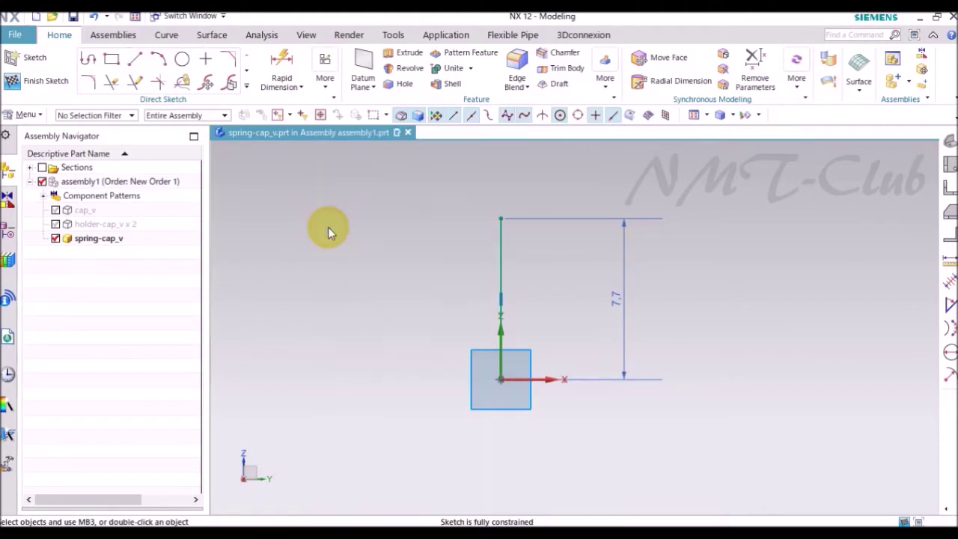
{"action": "left_click", "coordinate": [169, 35]}
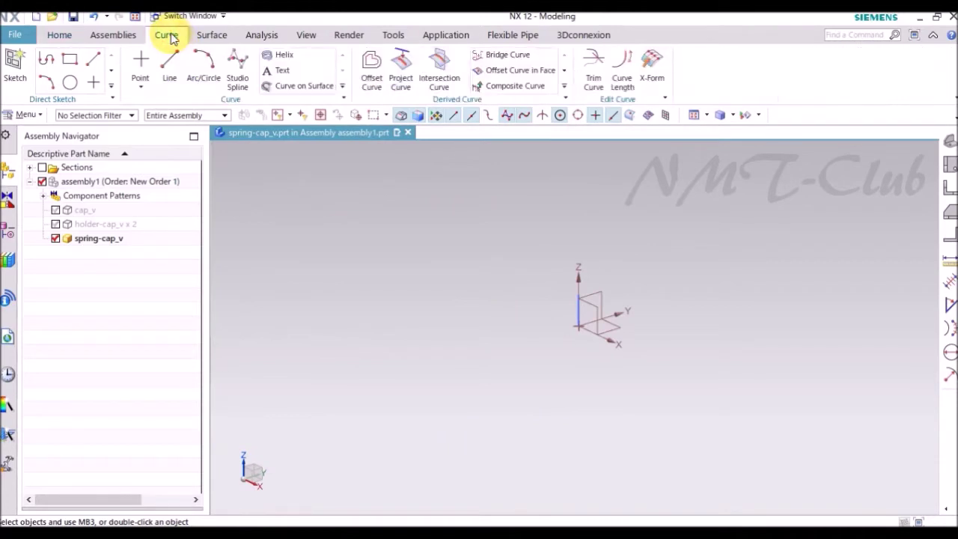
- Start a helix with diameter 1.8-0.4 and cubic pitch, picking the guide line as spine
{"action": "left_click", "coordinate": [296, 58]}
{"action": "type", "text": "1.8"}
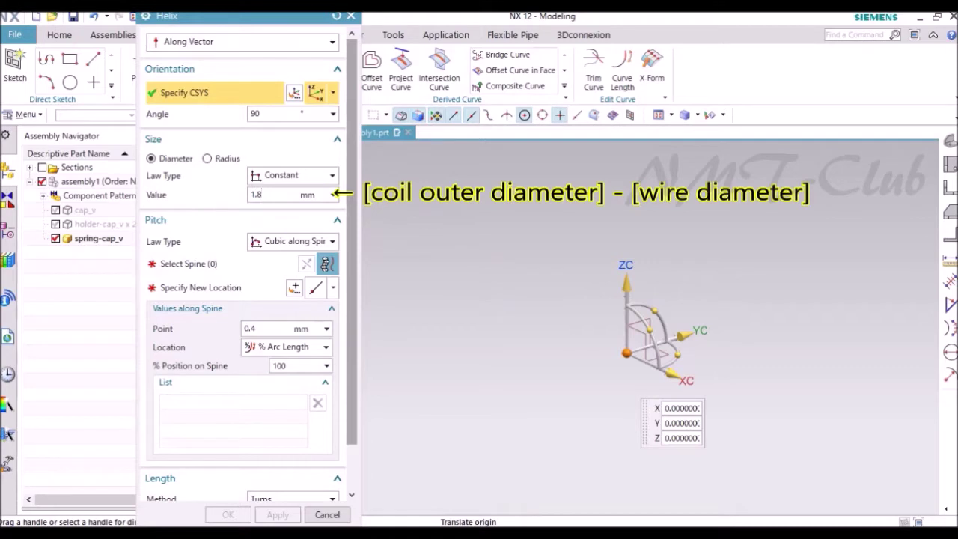
{"action": "type", "text": "-0.4"}
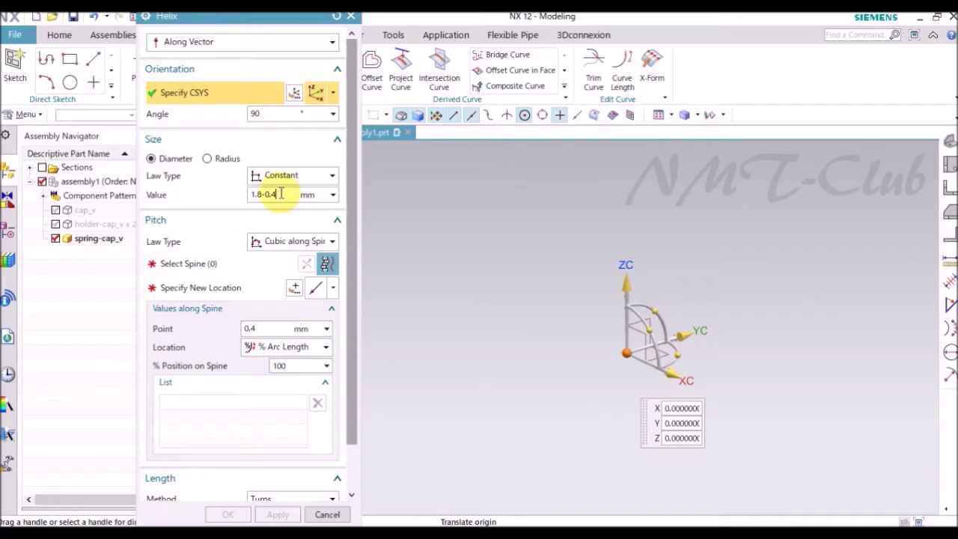
{"action": "left_click", "coordinate": [208, 262]}
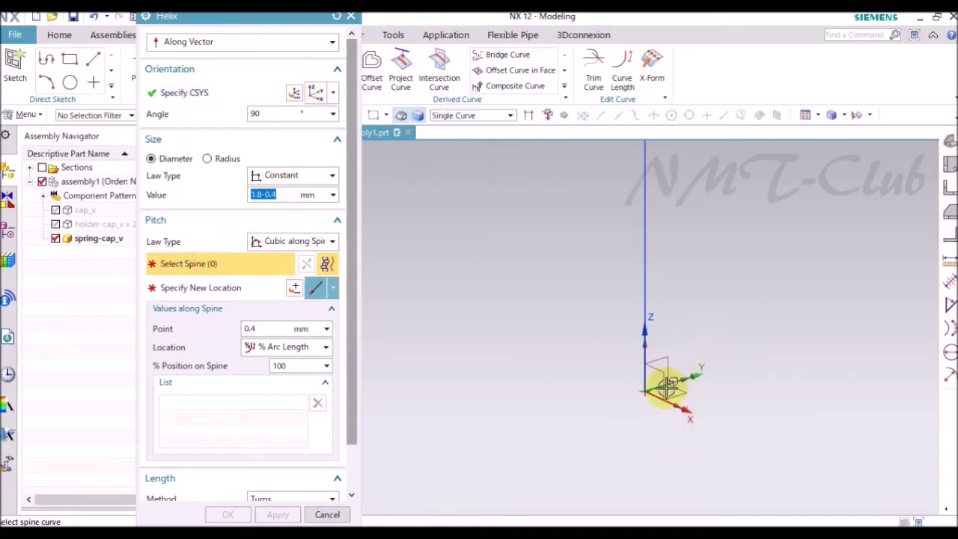
{"action": "left_click", "coordinate": [648, 279]}
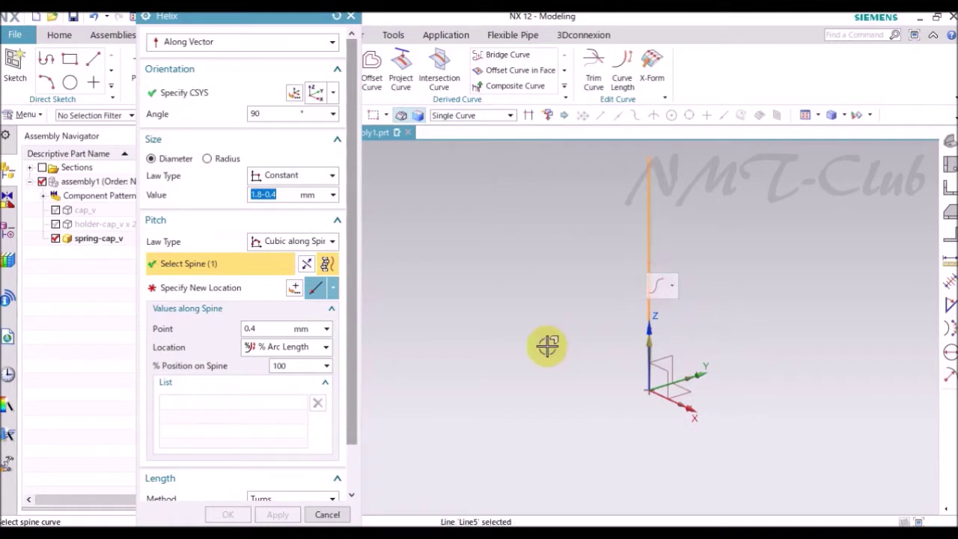
- Add the first helix pitch point at 0% along the guide line with pitch 0.4
{"action": "left_click", "coordinate": [293, 291]}
{"action": "left_click", "coordinate": [294, 288]}
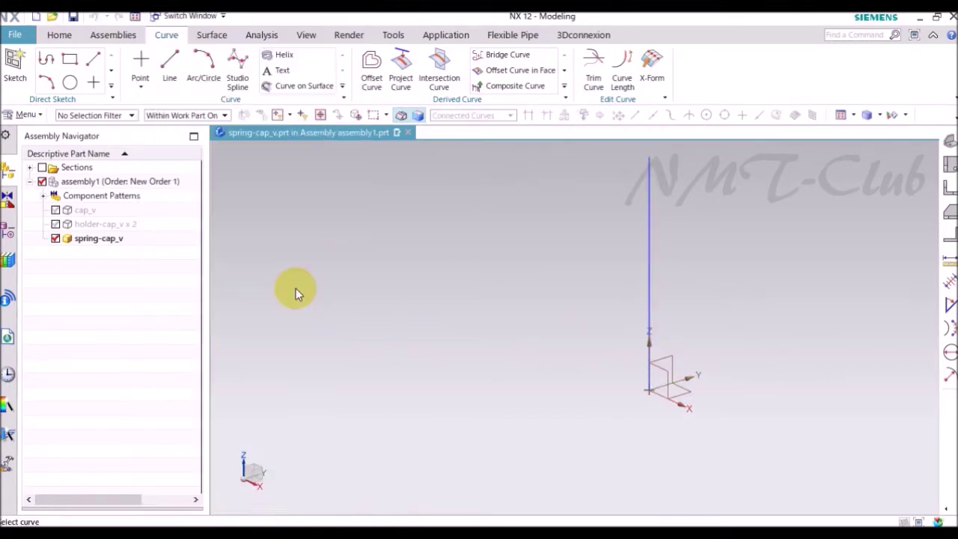
{"action": "left_click", "coordinate": [648, 378]}
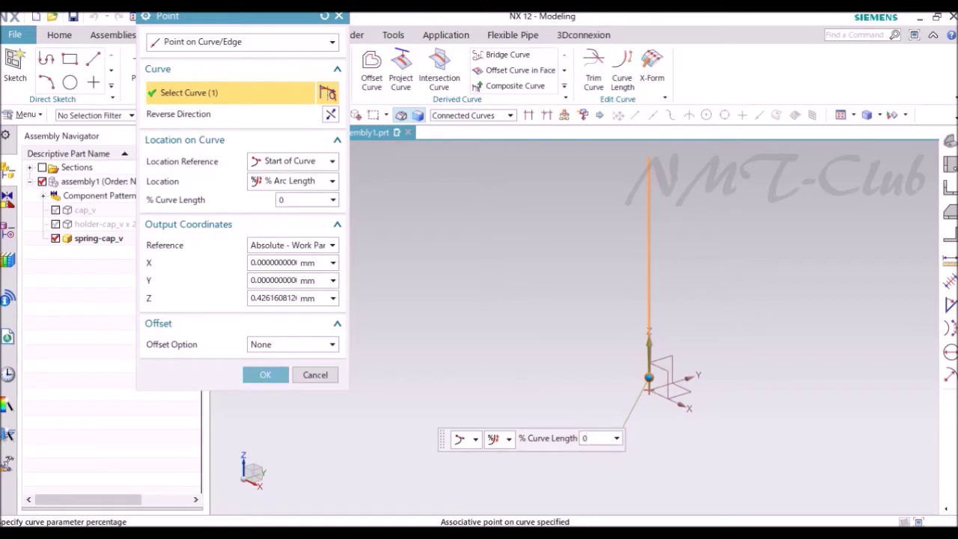
{"action": "left_click", "coordinate": [597, 438]}
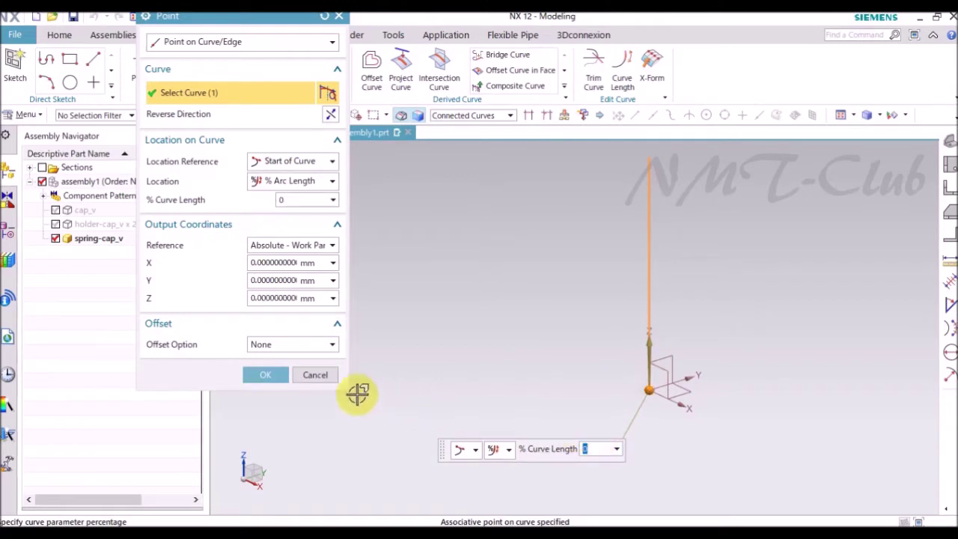
{"action": "left_click", "coordinate": [268, 374]}
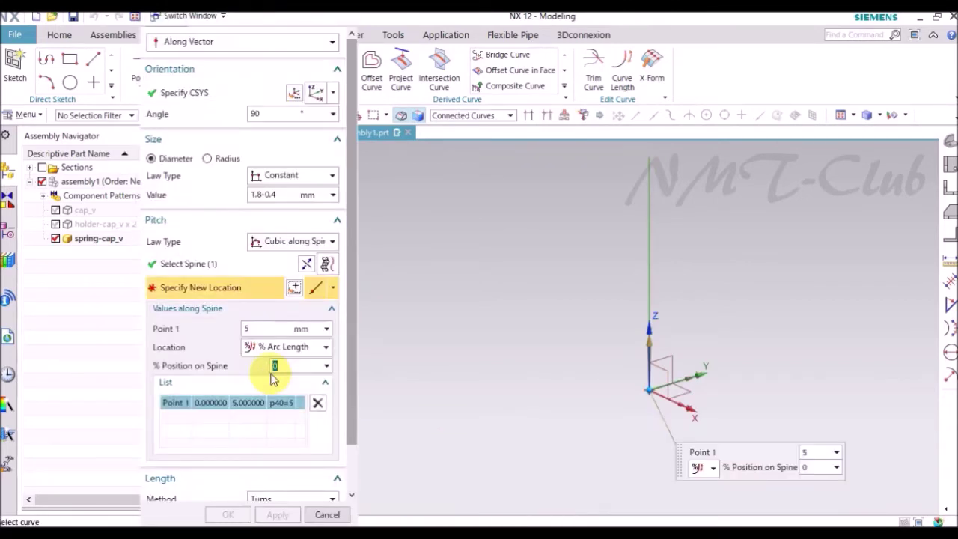
{"action": "left_click", "coordinate": [256, 330]}
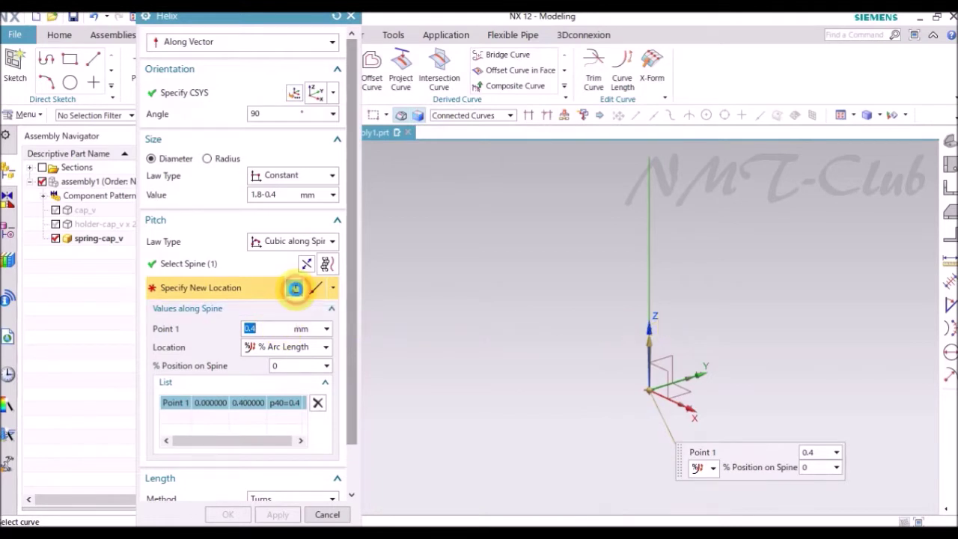
- Add a second pitch point at 30% along the spine with a 1 mm pitch
{"action": "left_click", "coordinate": [295, 288]}
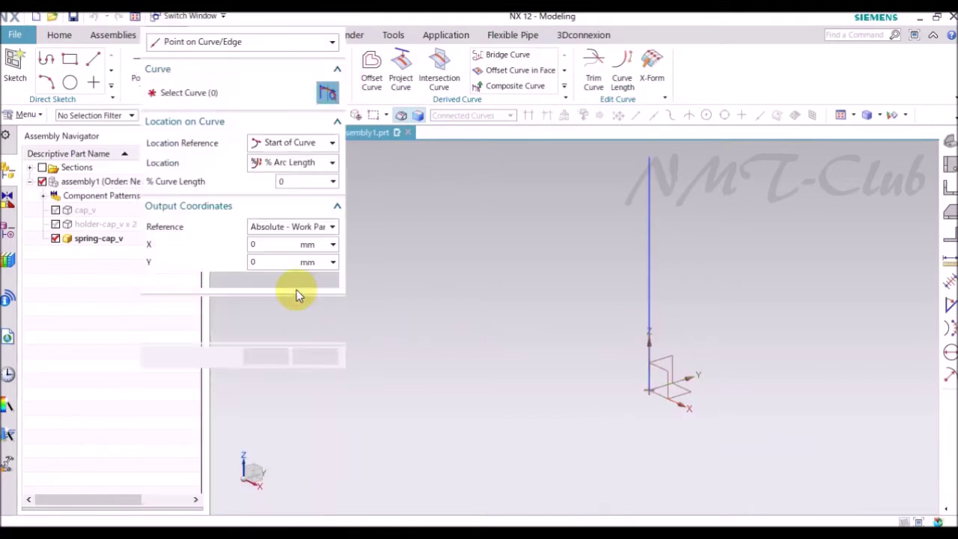
{"action": "left_click", "coordinate": [648, 356]}
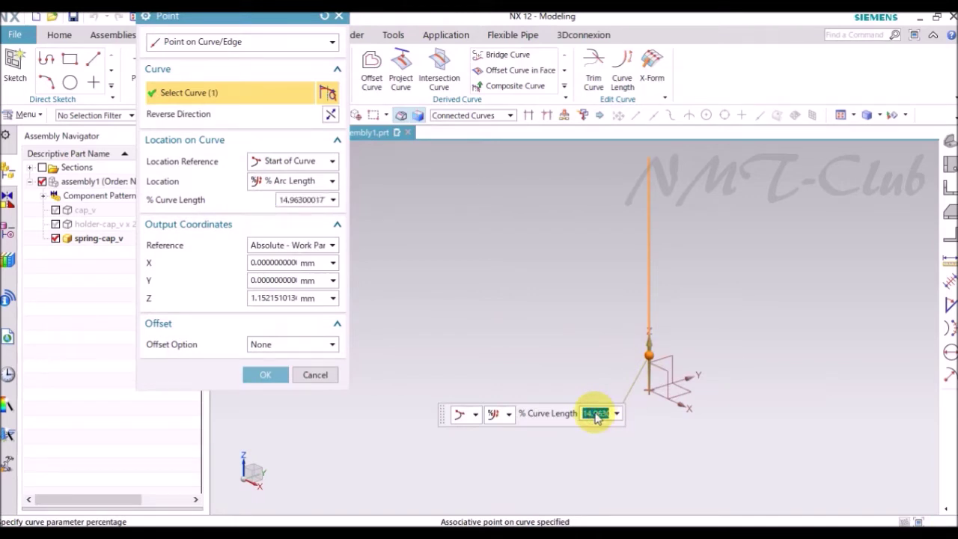
{"action": "type", "text": "30"}
{"action": "left_click", "coordinate": [595, 411]}
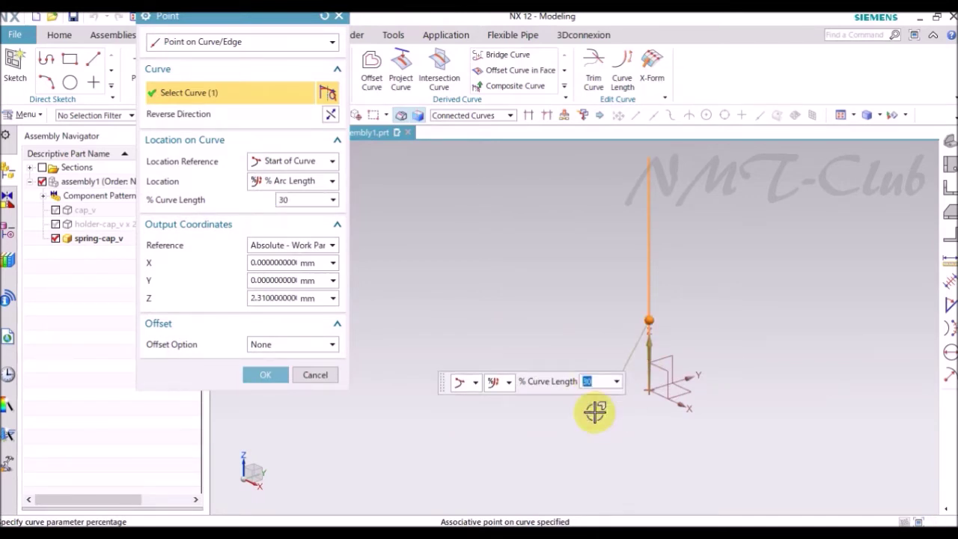
{"action": "left_click", "coordinate": [271, 376]}
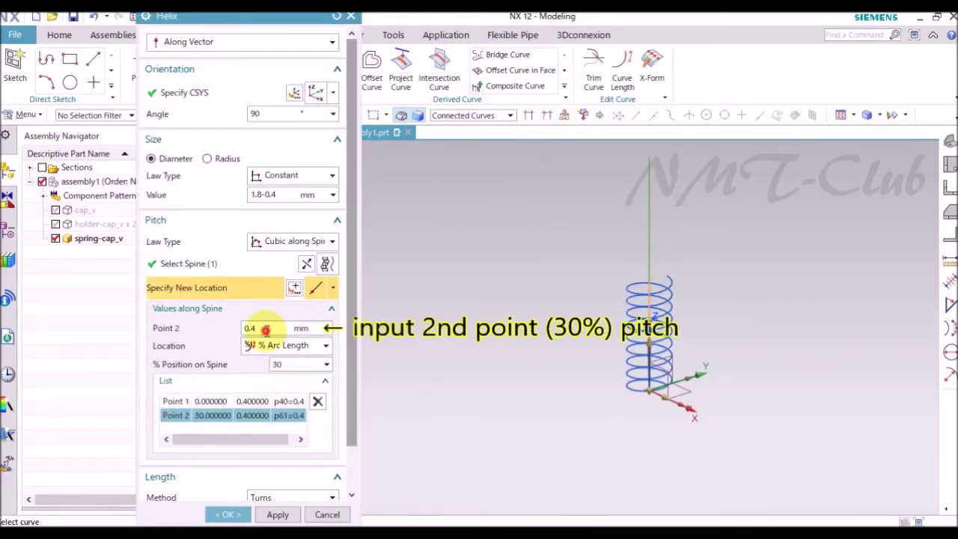
{"action": "left_click", "coordinate": [264, 329]}
{"action": "type", "text": "1"}
{"action": "key", "text": "Return"}
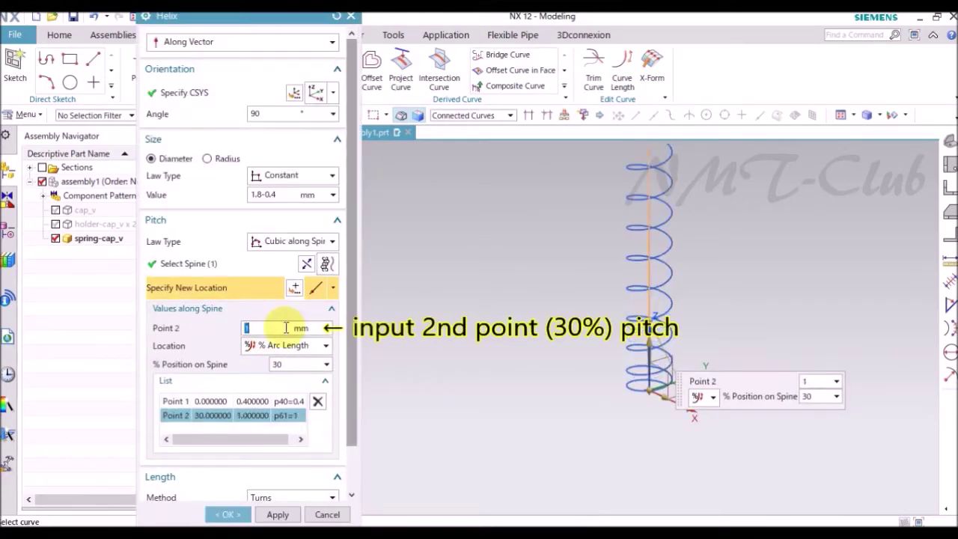
- Add a third pitch point at 70% along the spine with a 1 mm pitch
{"action": "left_click", "coordinate": [296, 288]}
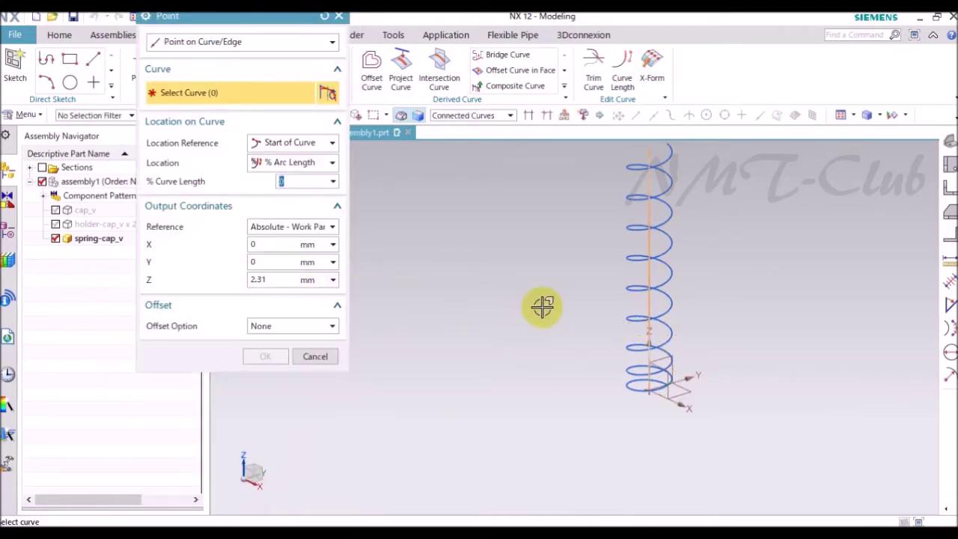
{"action": "left_click", "coordinate": [647, 307]}
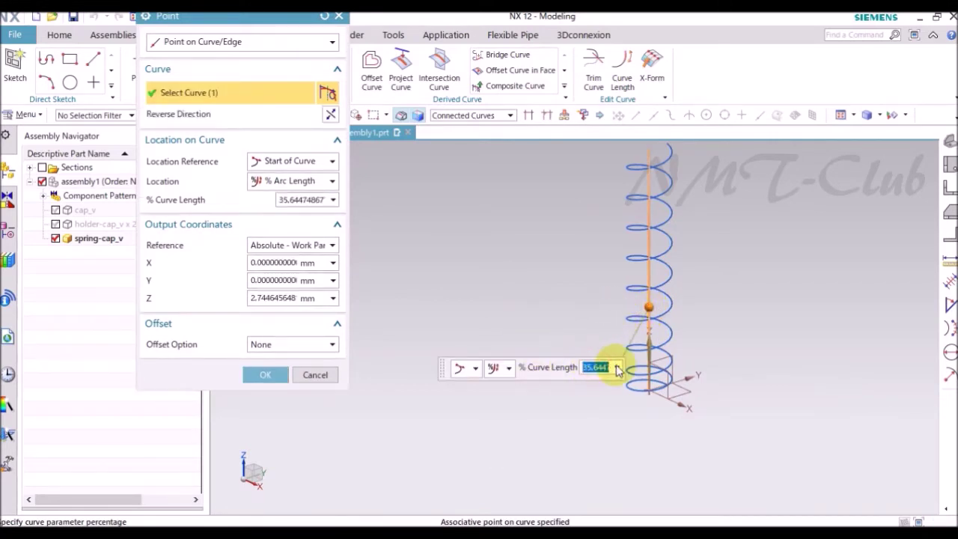
{"action": "type", "text": "70"}
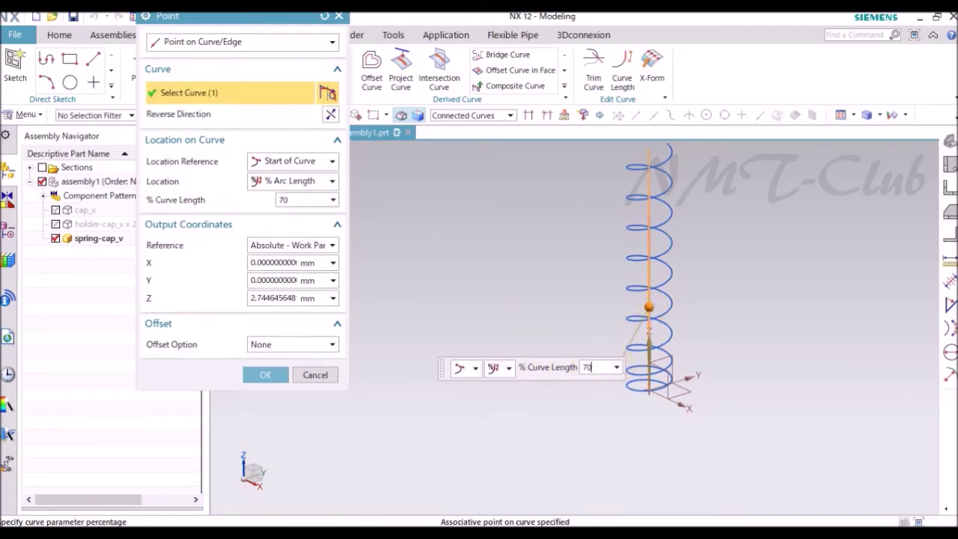
{"action": "left_click", "coordinate": [615, 364]}
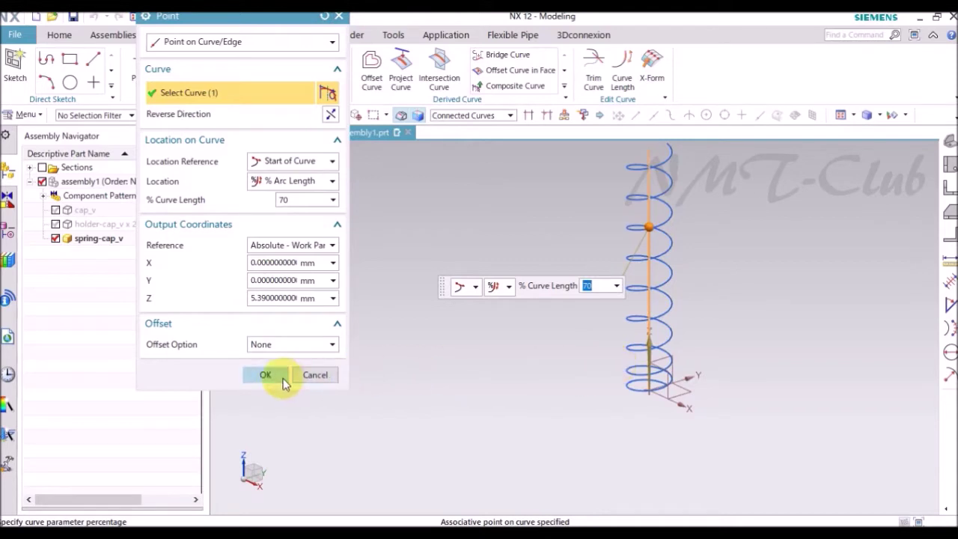
{"action": "left_click", "coordinate": [276, 375]}
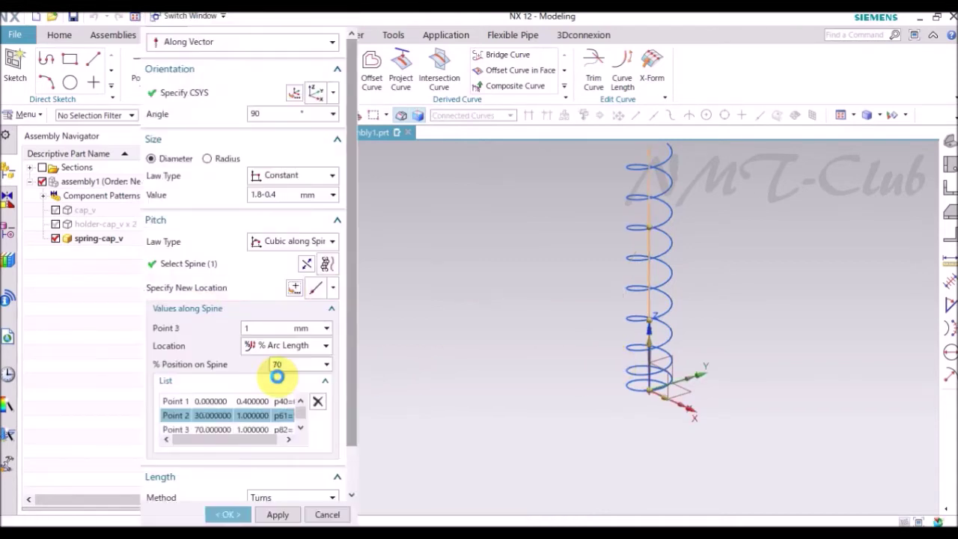
{"action": "left_click", "coordinate": [245, 328]}
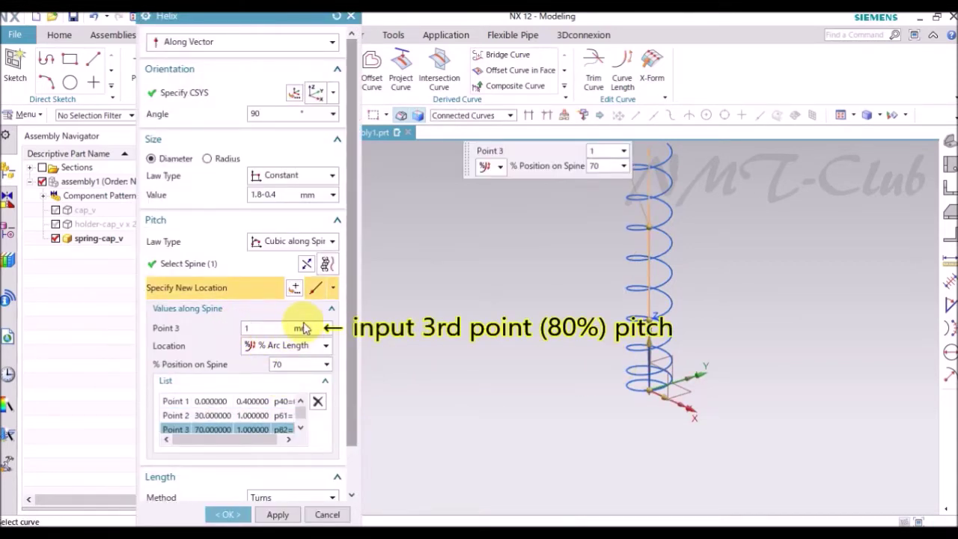
{"action": "left_click", "coordinate": [294, 290]}
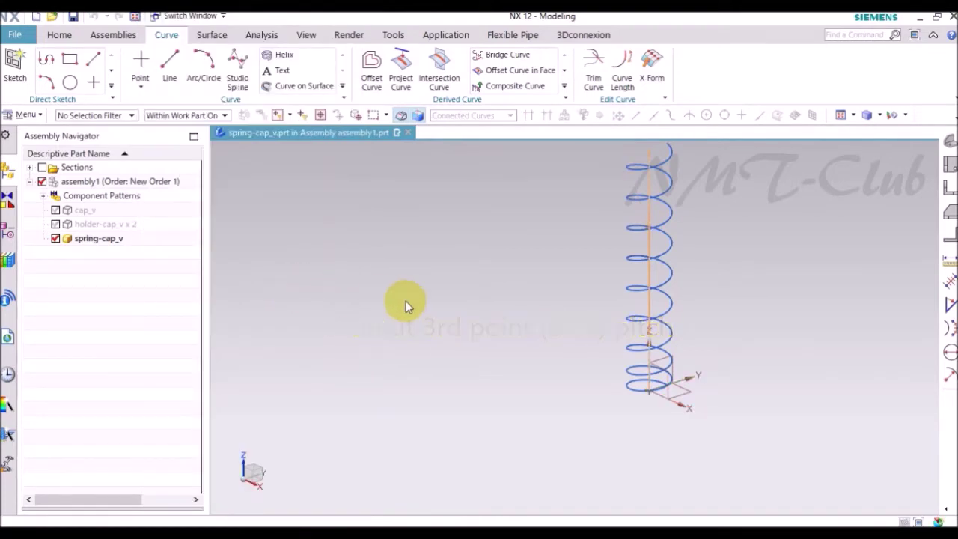
- Add a 0.4 mm pitch point at 100% of the spine, set 9 turns, and create the helix
{"action": "scroll", "coordinate": [597, 352], "scroll_direction": "down", "scroll_amount": 1}
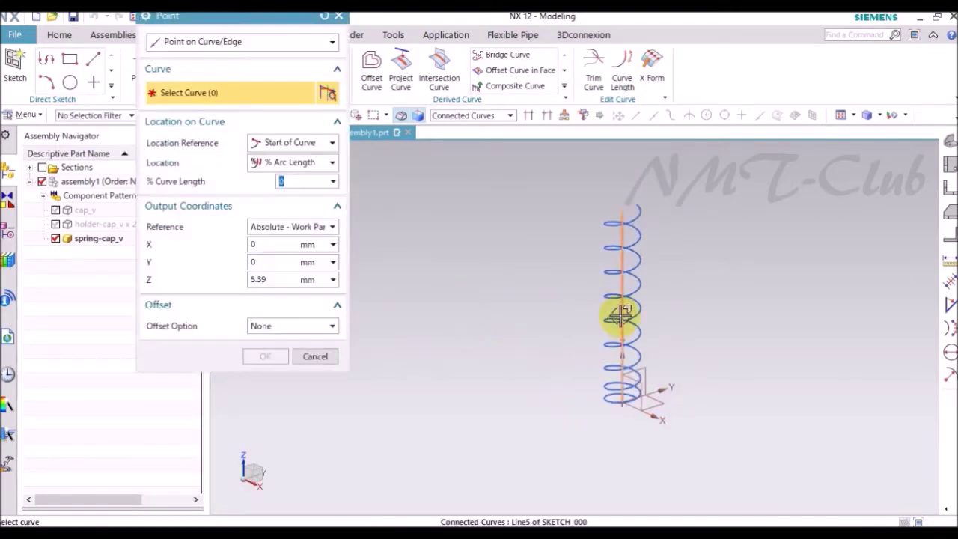
{"action": "left_click", "coordinate": [619, 315]}
{"action": "type", "text": "100"}
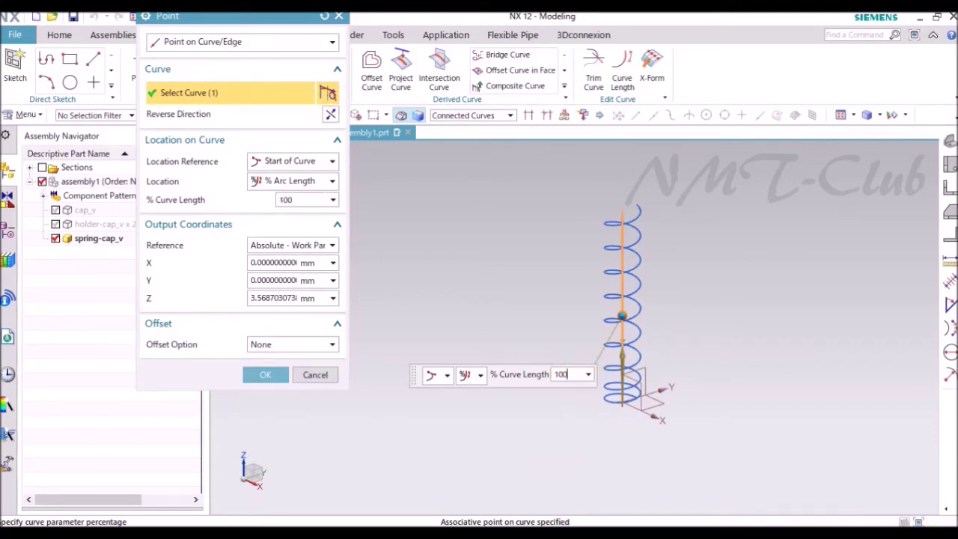
{"action": "key", "text": "Return"}
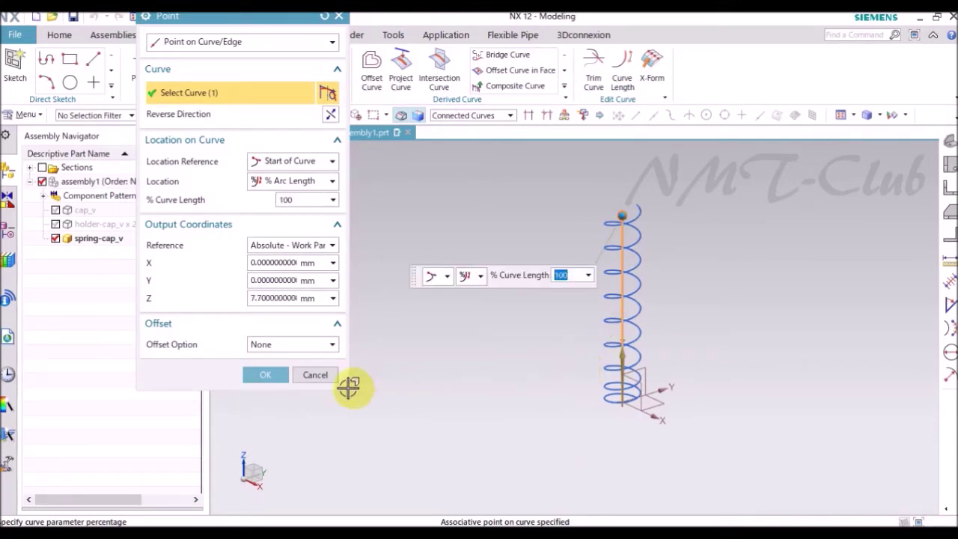
{"action": "left_click", "coordinate": [278, 377]}
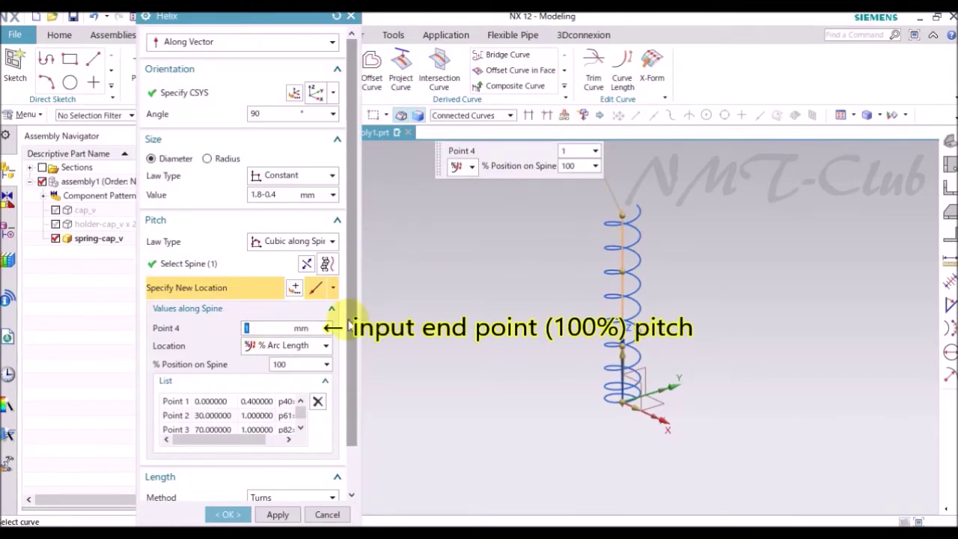
{"action": "type", "text": "0.4"}
{"action": "key", "text": "Return"}
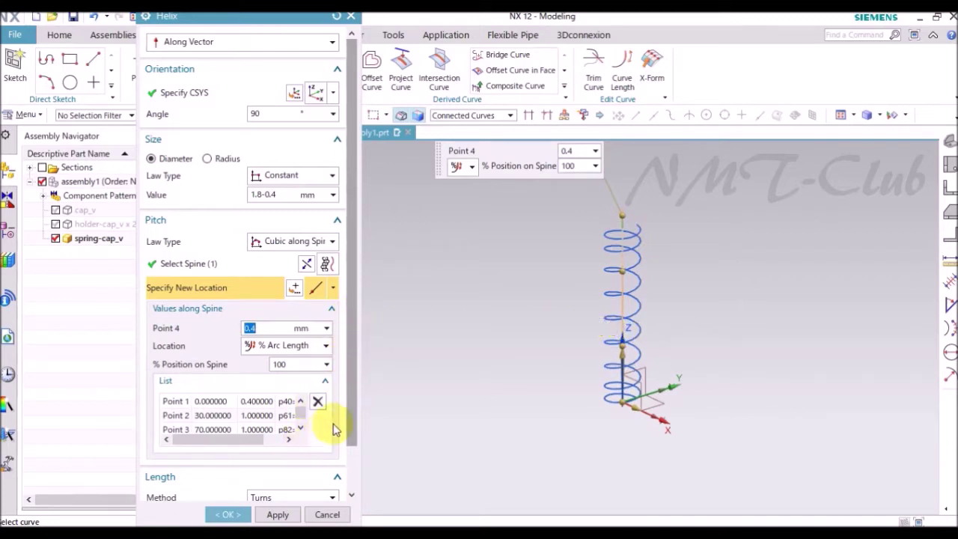
{"action": "scroll", "coordinate": [355, 421], "scroll_direction": "down", "scroll_amount": 3}
{"action": "left_click", "coordinate": [288, 466]}
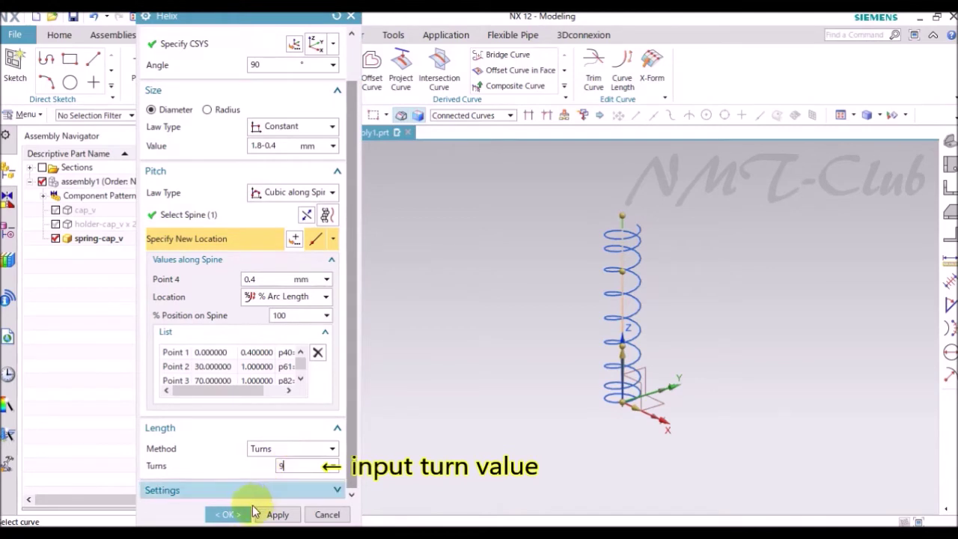
{"action": "left_click", "coordinate": [229, 514]}
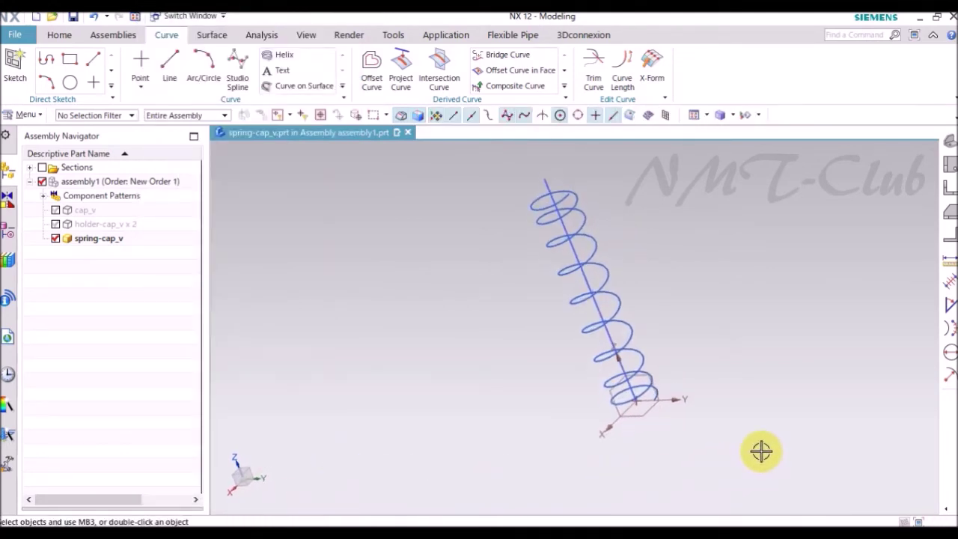
- Create a Point and Direction datum plane at the helix's start point
{"action": "left_click", "coordinate": [60, 35]}
{"action": "left_click", "coordinate": [146, 66]}
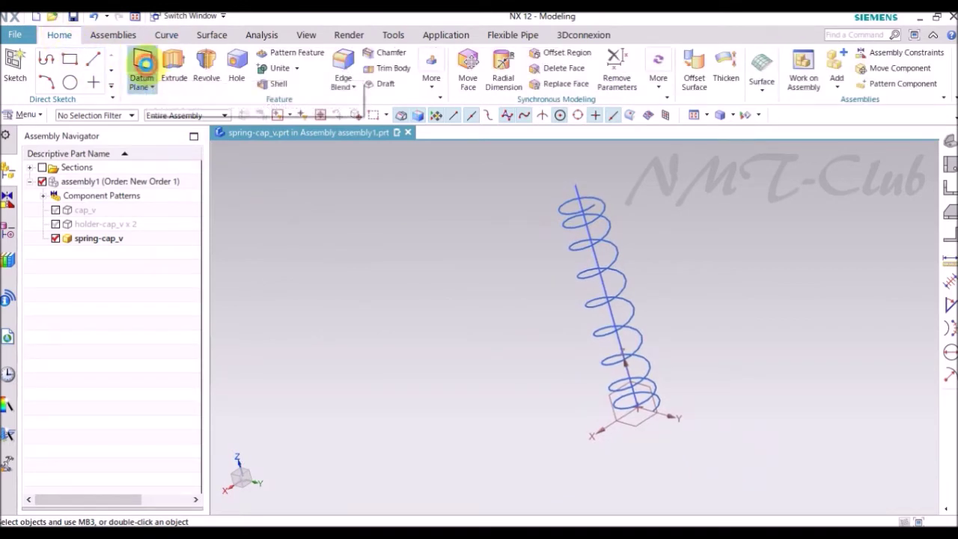
{"action": "left_click", "coordinate": [173, 40]}
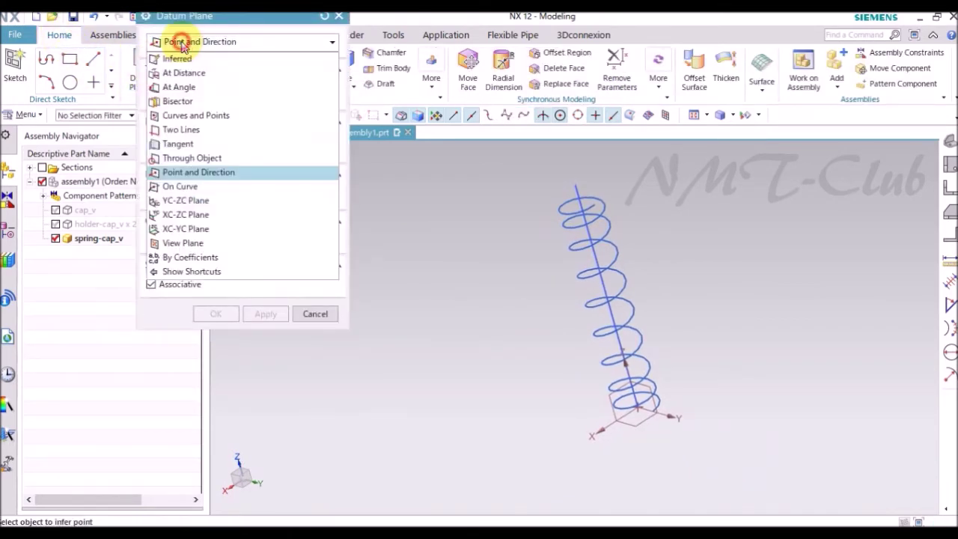
{"action": "left_click", "coordinate": [210, 174]}
{"action": "mouse_move", "coordinate": [505, 358]}
{"action": "middle_mouse_down"}
{"action": "mouse_move", "coordinate": [705, 432]}
{"action": "mouse_move", "coordinate": [684, 409]}
{"action": "mouse_move", "coordinate": [622, 384]}
{"action": "middle_mouse_up"}
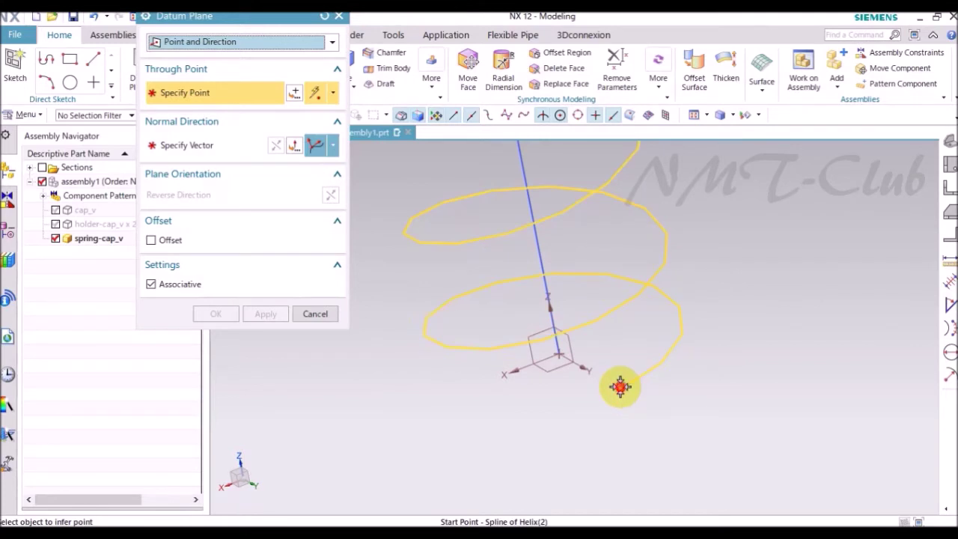
{"action": "left_click", "coordinate": [619, 386]}
{"action": "middle_click_drag", "start_coordinate": [697, 449], "coordinate": [663, 444]}
{"action": "left_click", "coordinate": [225, 314]}
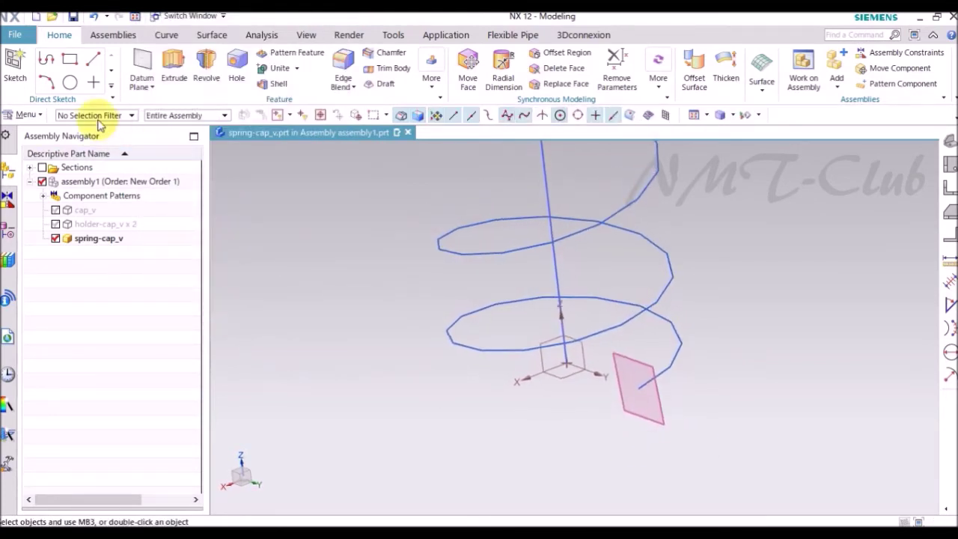
- Start a sketch on the new datum plane, setting its vertical reference direction
{"action": "left_click", "coordinate": [27, 64]}
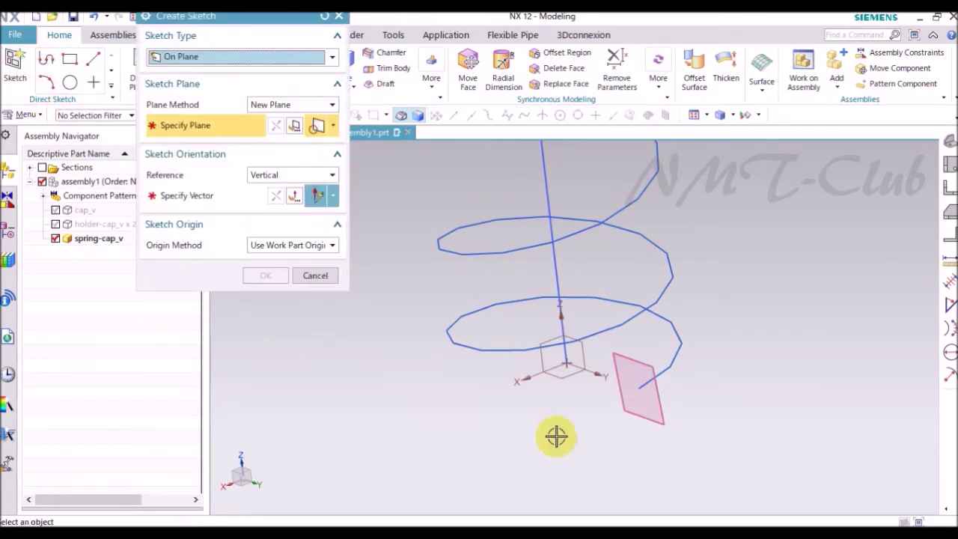
{"action": "left_click", "coordinate": [662, 419]}
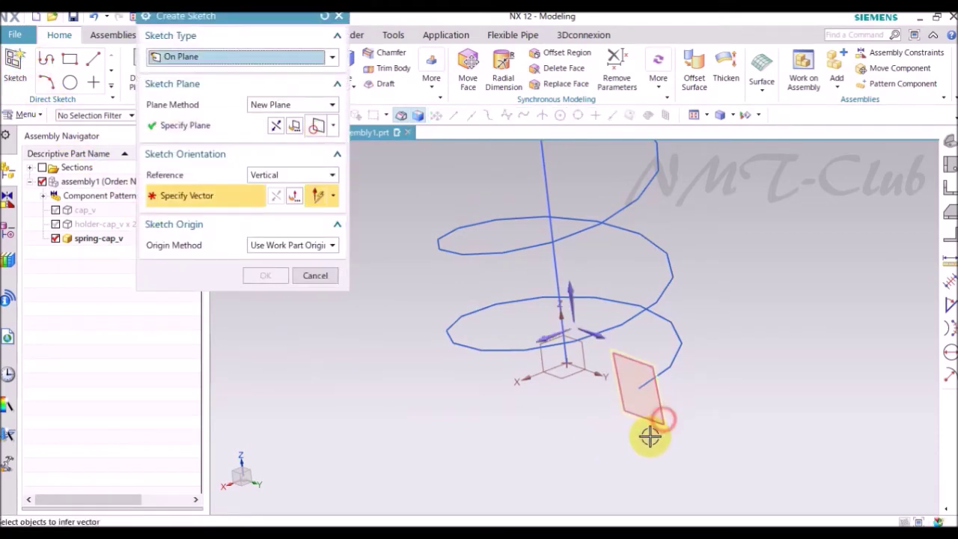
{"action": "left_click", "coordinate": [568, 301]}
{"action": "left_click", "coordinate": [266, 275]}
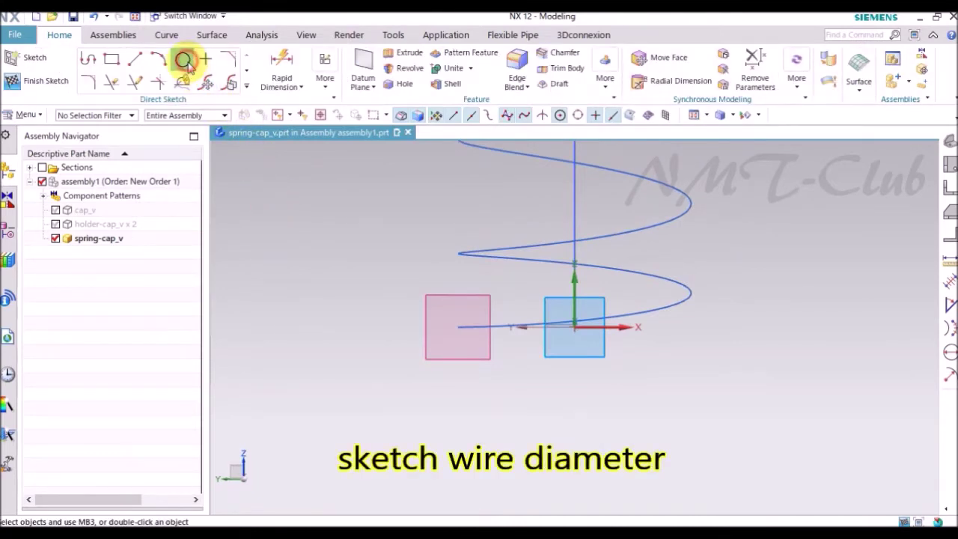
- Draw a 0.4-diameter circle at the helix start, dimension it, and finish the sketch
{"action": "left_click", "coordinate": [185, 60]}
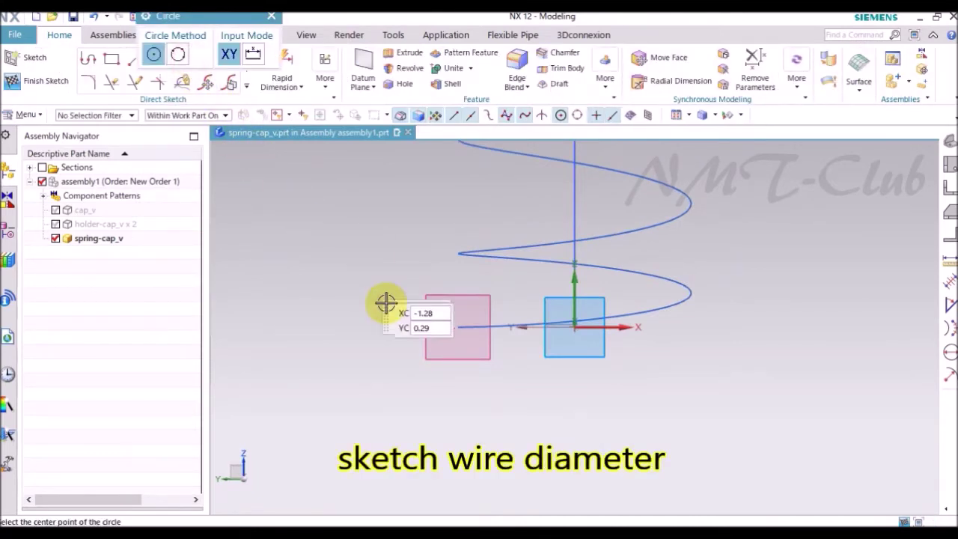
{"action": "left_click", "coordinate": [457, 326]}
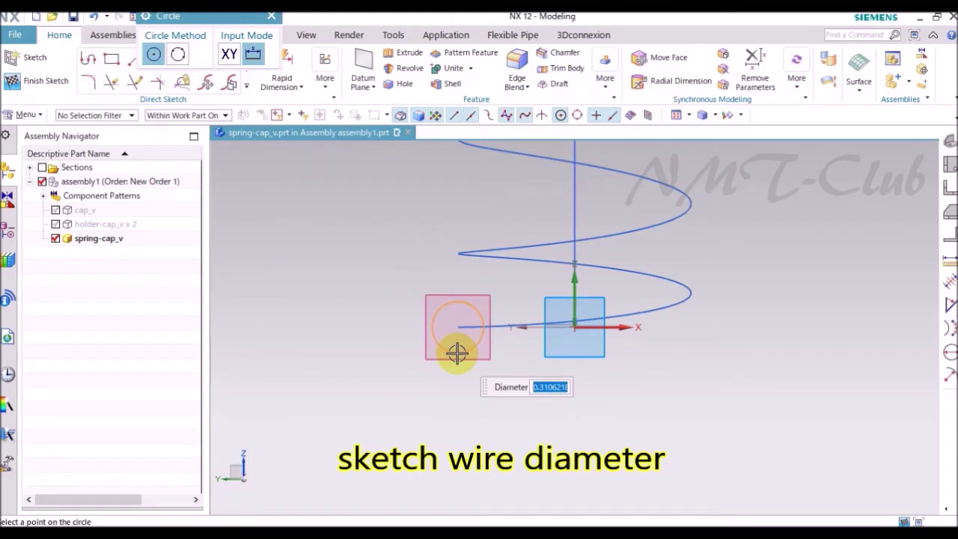
{"action": "type", "text": "0.4"}
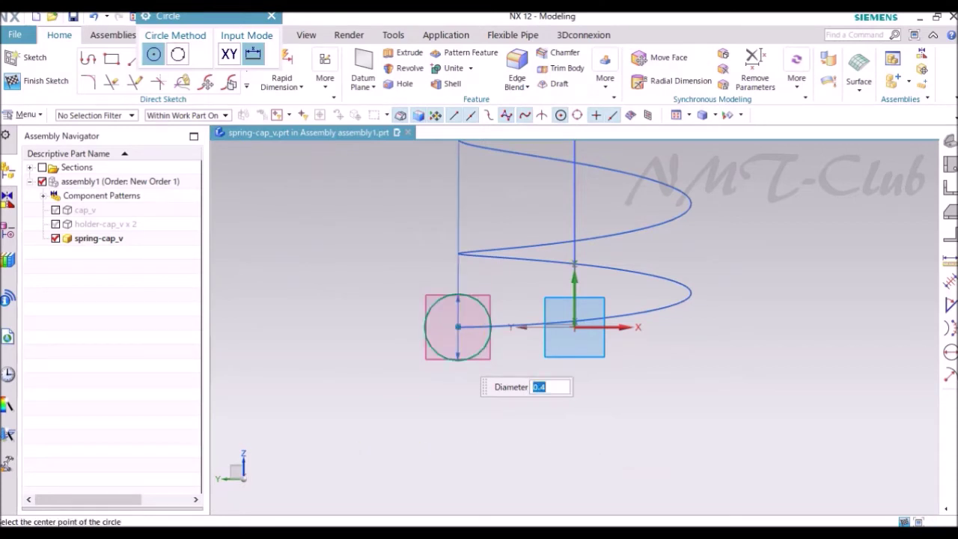
{"action": "key", "text": "Escape"}
{"action": "scroll", "coordinate": [428, 442], "scroll_direction": "up", "scroll_amount": 2}
{"action": "scroll", "coordinate": [427, 442], "scroll_direction": "up", "scroll_amount": 2}
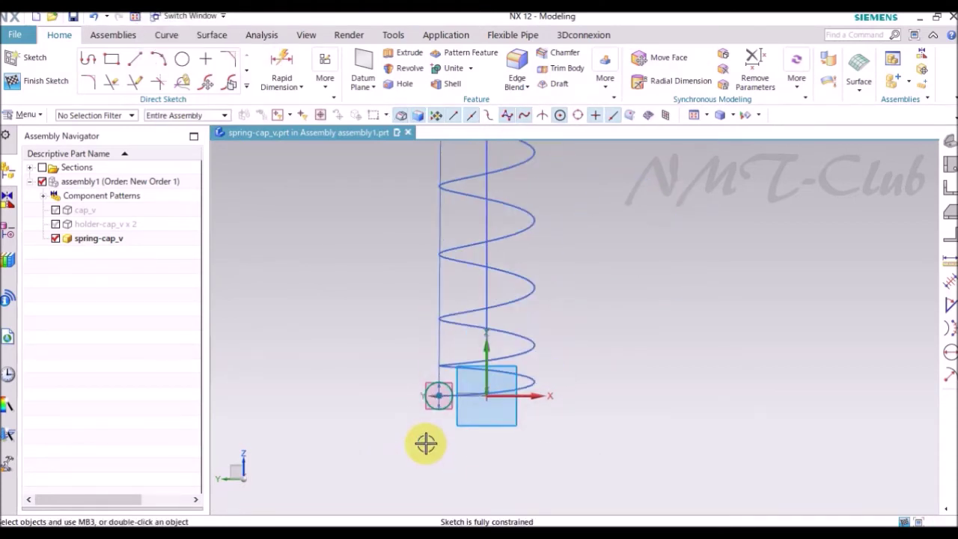
{"action": "scroll", "coordinate": [422, 345], "scroll_direction": "up", "scroll_amount": 2}
{"action": "scroll", "coordinate": [423, 299], "scroll_direction": "up", "scroll_amount": 3}
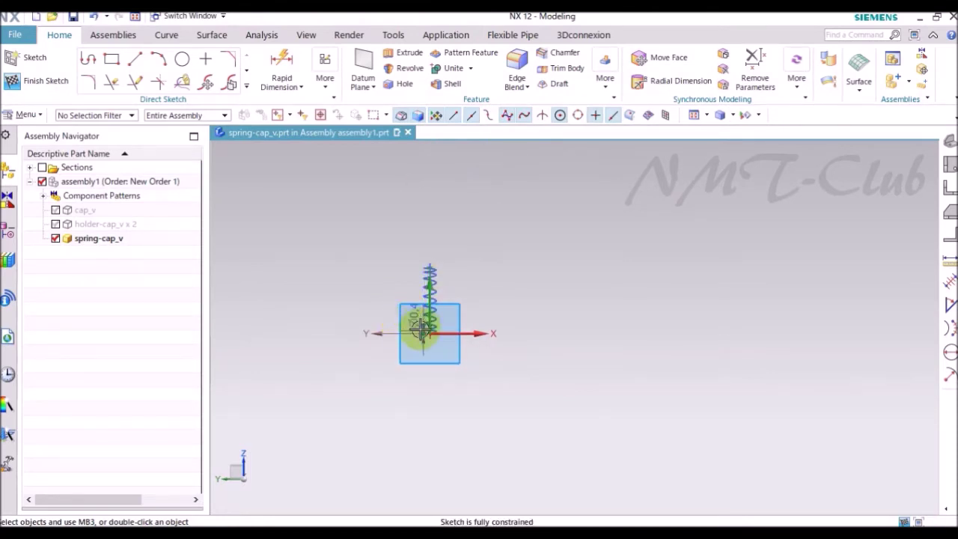
{"action": "scroll", "coordinate": [421, 329], "scroll_direction": "down", "scroll_amount": 3}
{"action": "scroll", "coordinate": [397, 335], "scroll_direction": "up", "scroll_amount": 2}
{"action": "left_click_drag", "start_coordinate": [398, 335], "coordinate": [420, 304]}
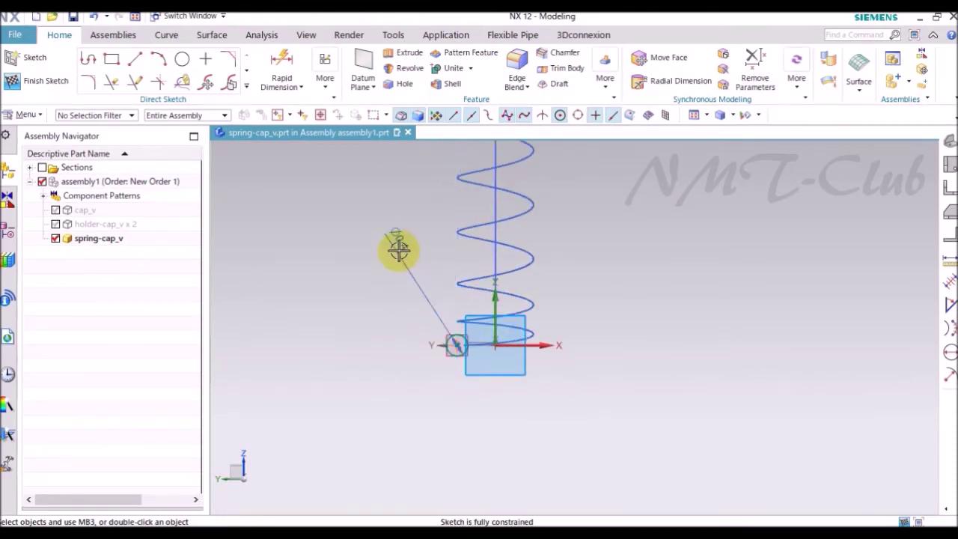
{"action": "left_click", "coordinate": [420, 305]}
{"action": "right_click", "coordinate": [339, 329]}
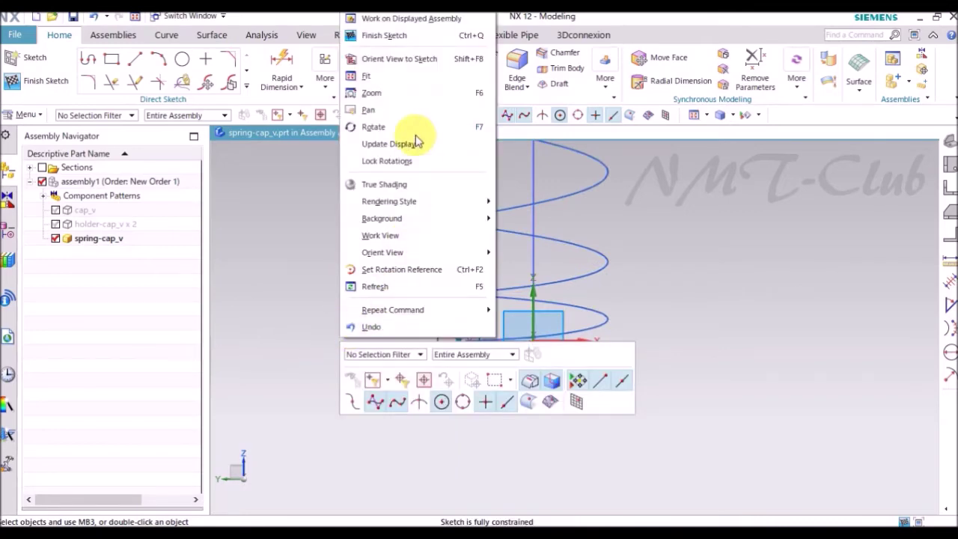
{"action": "left_click", "coordinate": [408, 35]}
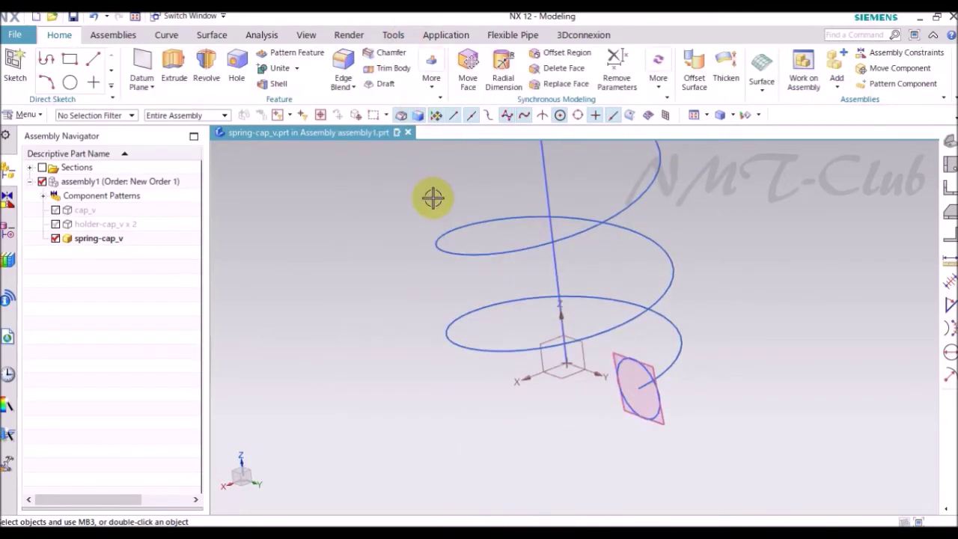
- Hide Datum Plane (3) from the Part Navigator
{"action": "left_click", "coordinate": [15, 235]}
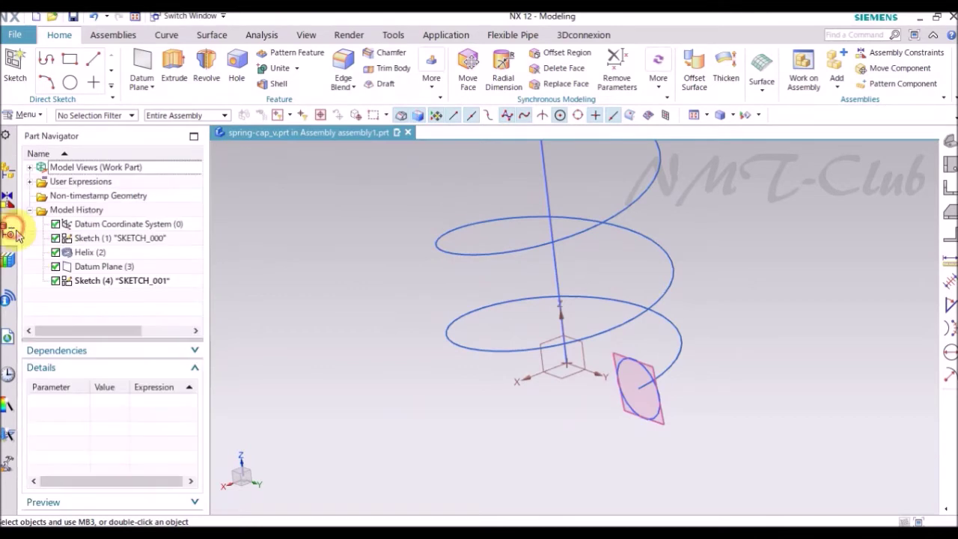
{"action": "right_click", "coordinate": [97, 268]}
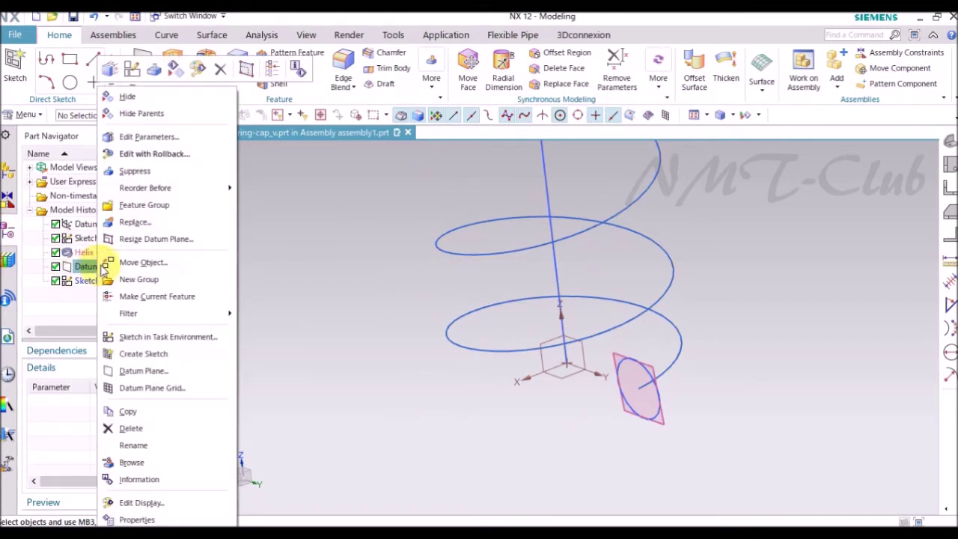
{"action": "left_click", "coordinate": [131, 96]}
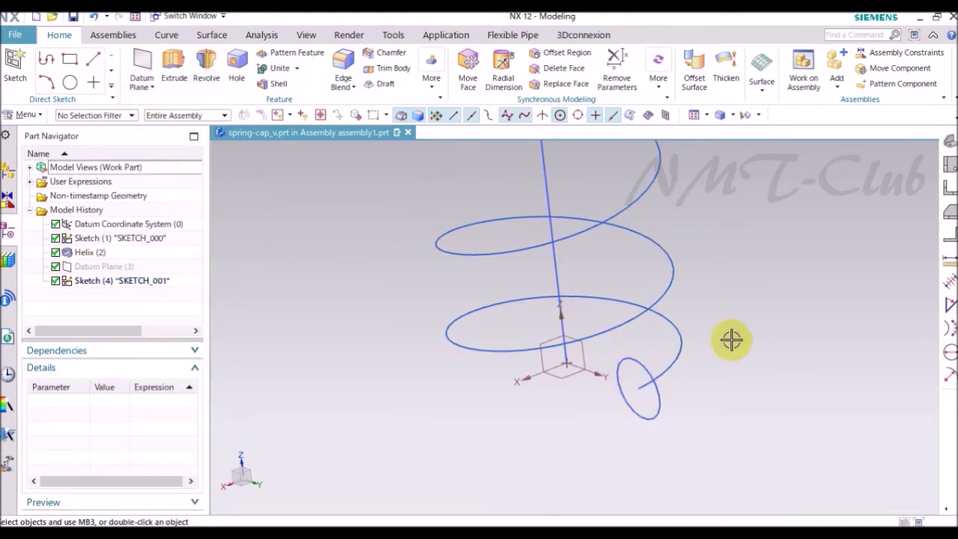
{"action": "middle_click_drag", "start_coordinate": [731, 337], "coordinate": [742, 189]}
- Sweep the 0.4 circle along the helix guide to create the solid spring coil
{"action": "left_click", "coordinate": [762, 75]}
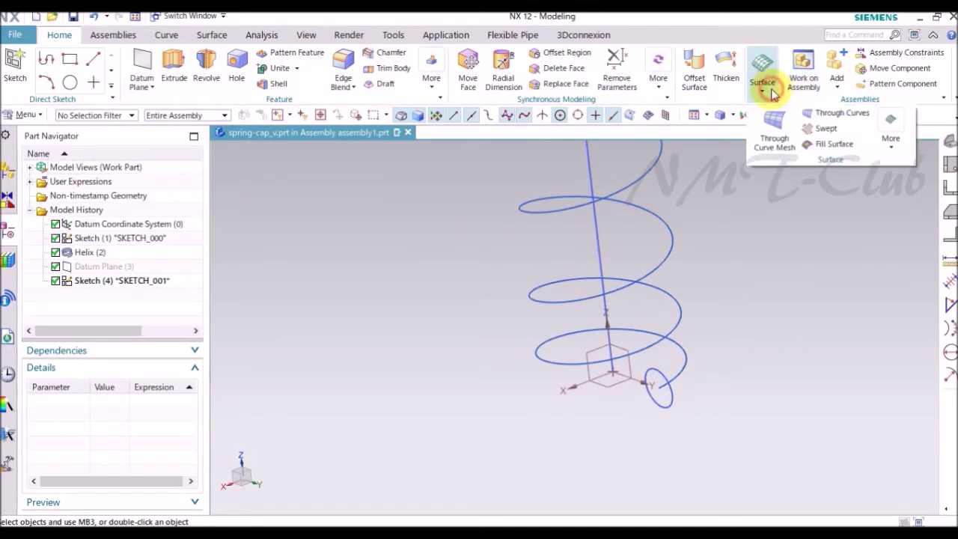
{"action": "left_click", "coordinate": [819, 130]}
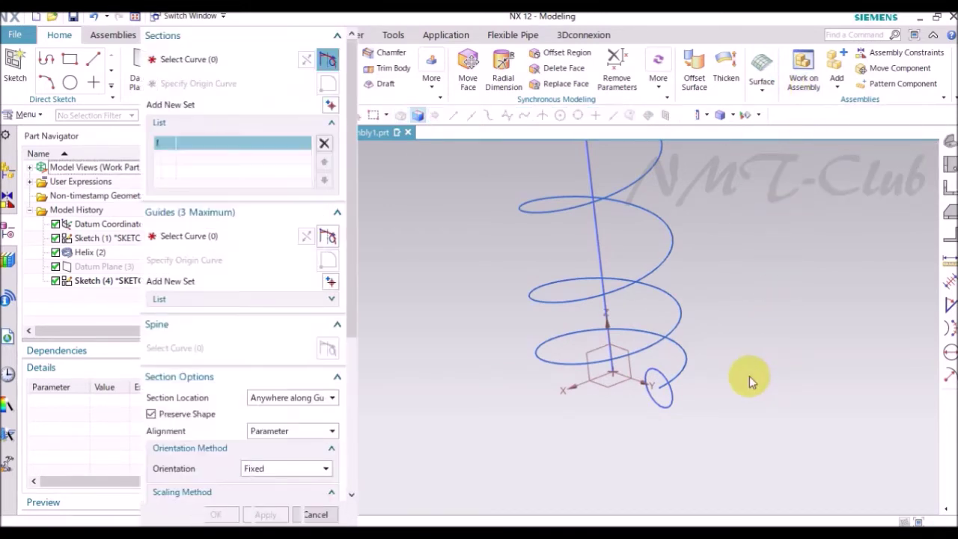
{"action": "left_click", "coordinate": [676, 402]}
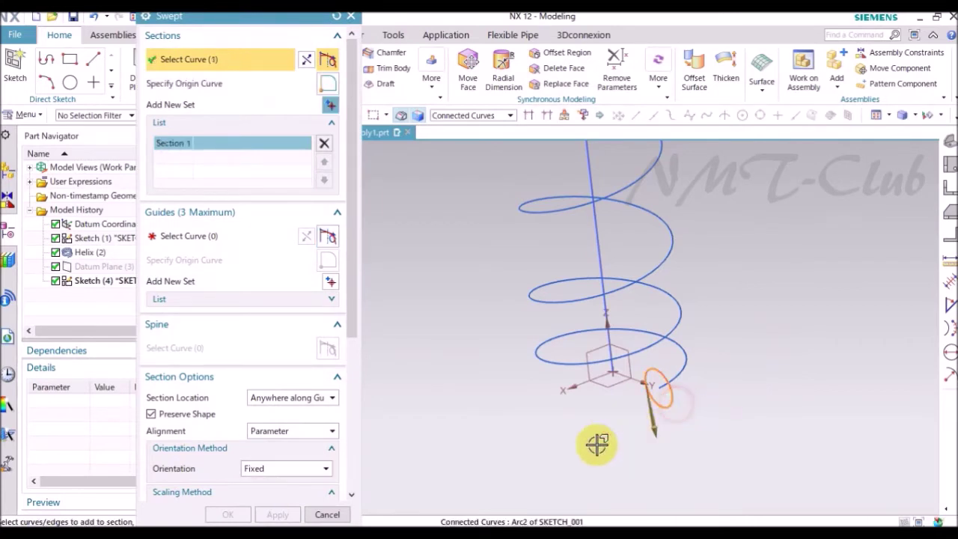
{"action": "left_click", "coordinate": [166, 235]}
{"action": "mouse_move", "coordinate": [470, 443]}
{"action": "middle_mouse_down"}
{"action": "mouse_move", "coordinate": [606, 466]}
{"action": "mouse_move", "coordinate": [646, 449]}
{"action": "middle_mouse_up"}
{"action": "left_click", "coordinate": [627, 384]}
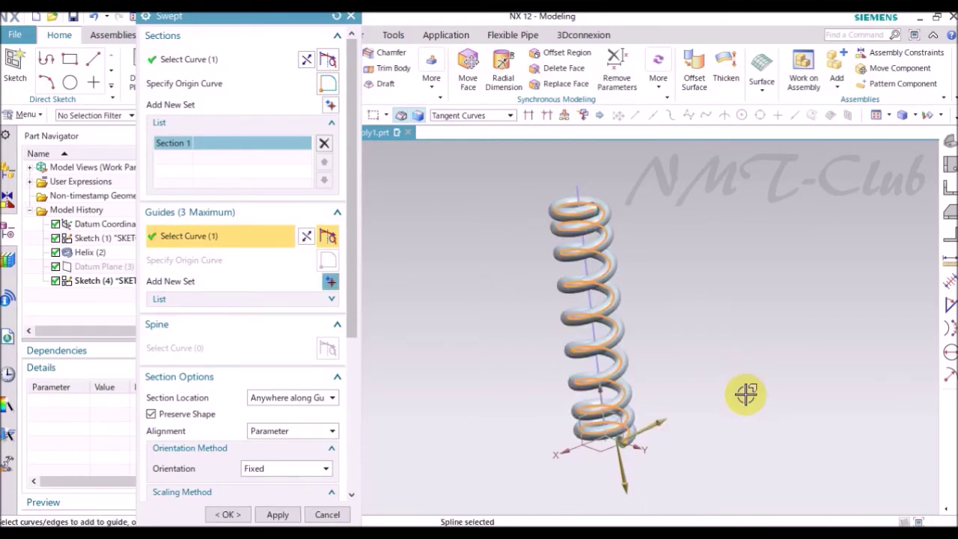
{"action": "left_click", "coordinate": [229, 514]}
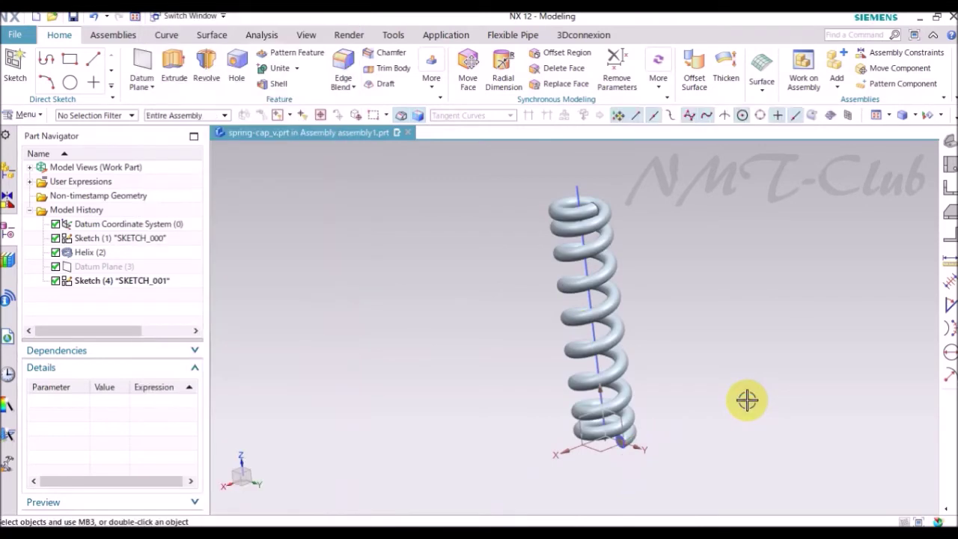
{"action": "mouse_move", "coordinate": [746, 399]}
{"action": "middle_mouse_down"}
{"action": "mouse_move", "coordinate": [304, 342]}
{"action": "mouse_move", "coordinate": [284, 329]}
{"action": "middle_mouse_up"}
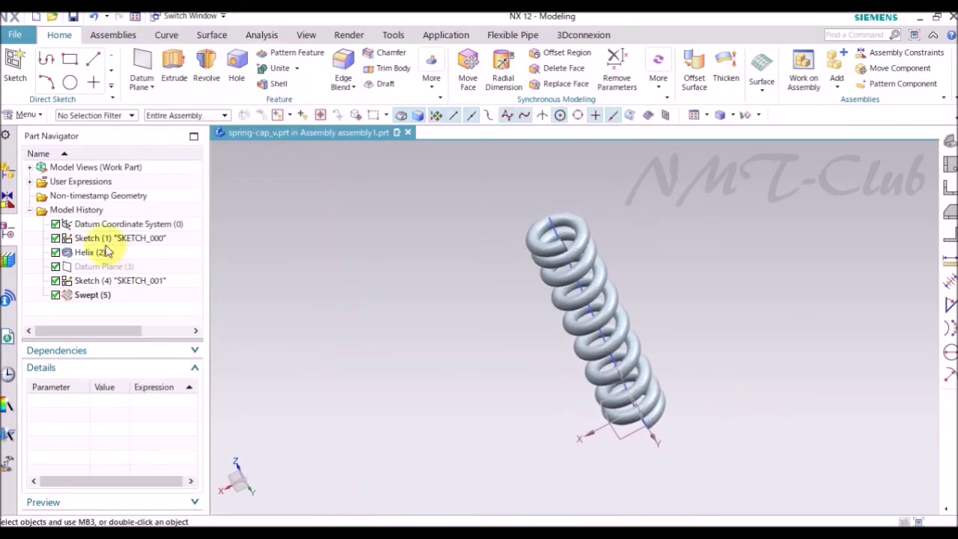
- Hide the datum coordinate system, sketches and helix, then display parent assembly1
{"action": "left_click", "coordinate": [91, 227]}
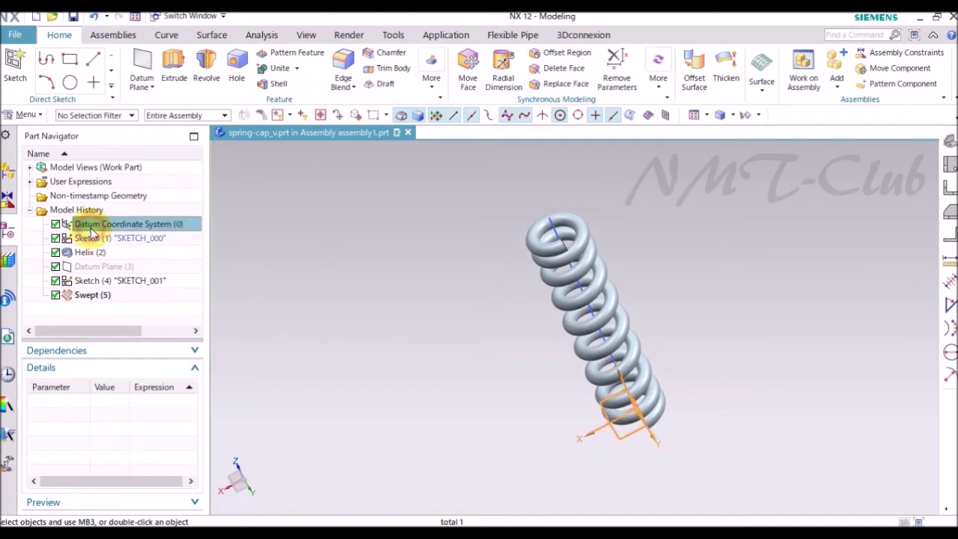
{"action": "left_click", "coordinate": [85, 283], "text": "shift"}
{"action": "right_click", "coordinate": [85, 282]}
{"action": "mouse_move", "coordinate": [128, 18]}
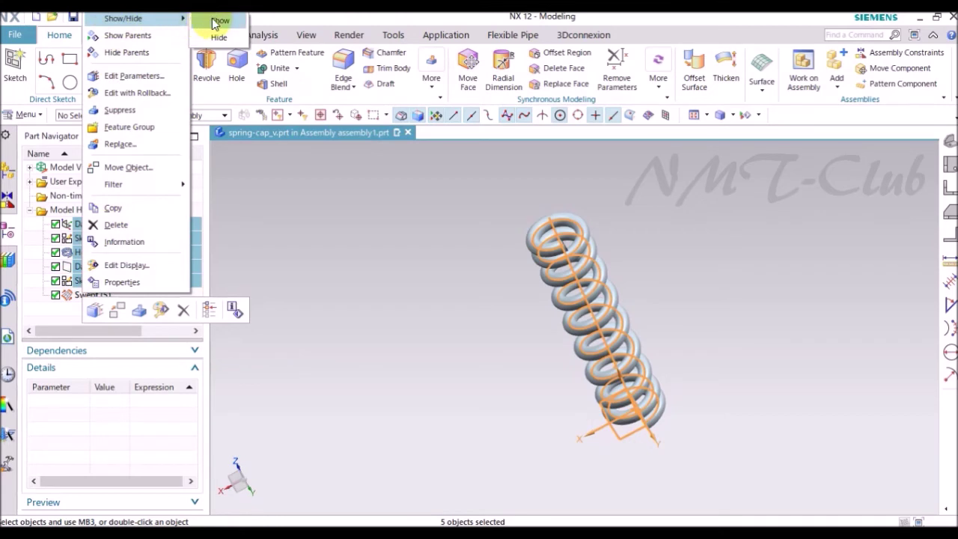
{"action": "left_click", "coordinate": [222, 39]}
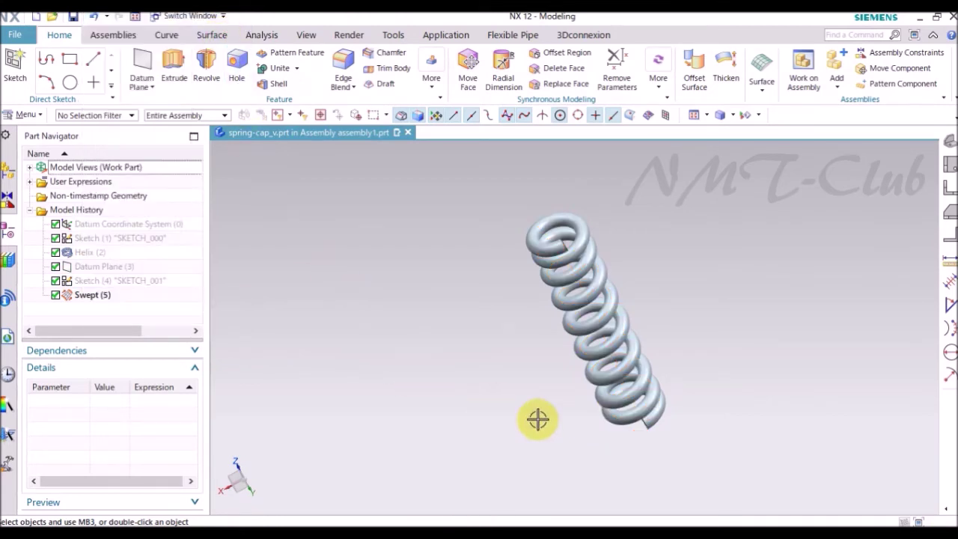
{"action": "middle_click_drag", "start_coordinate": [730, 421], "coordinate": [791, 434]}
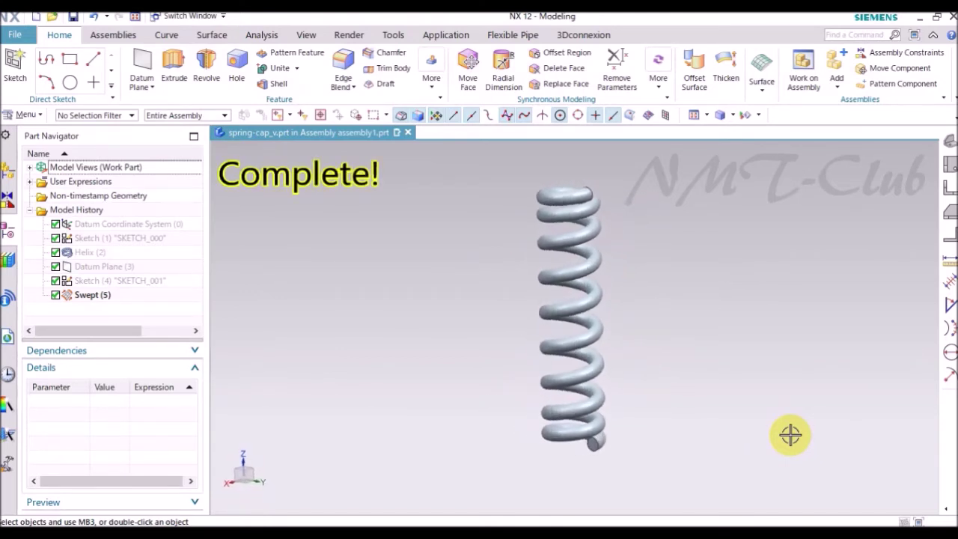
{"action": "right_click", "coordinate": [343, 303]}
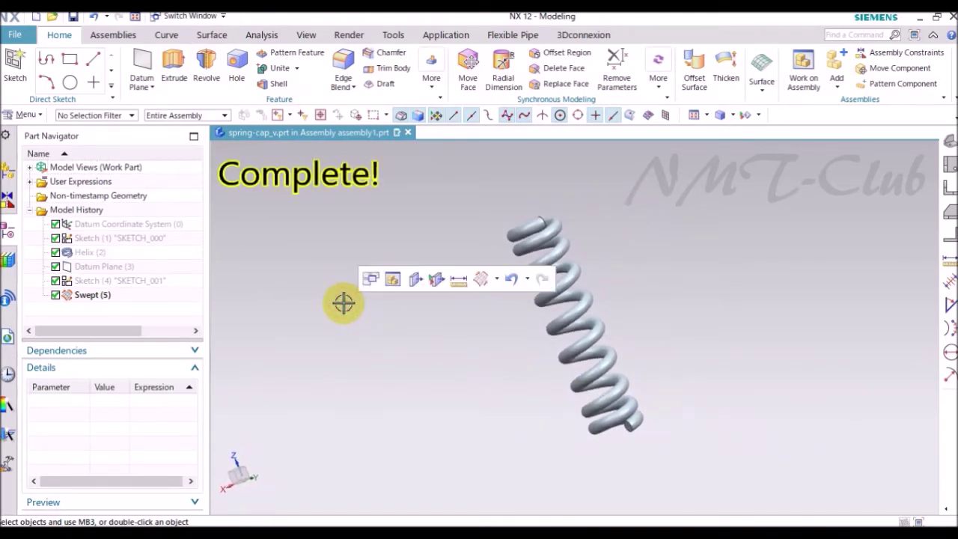
{"action": "left_click", "coordinate": [389, 279]}
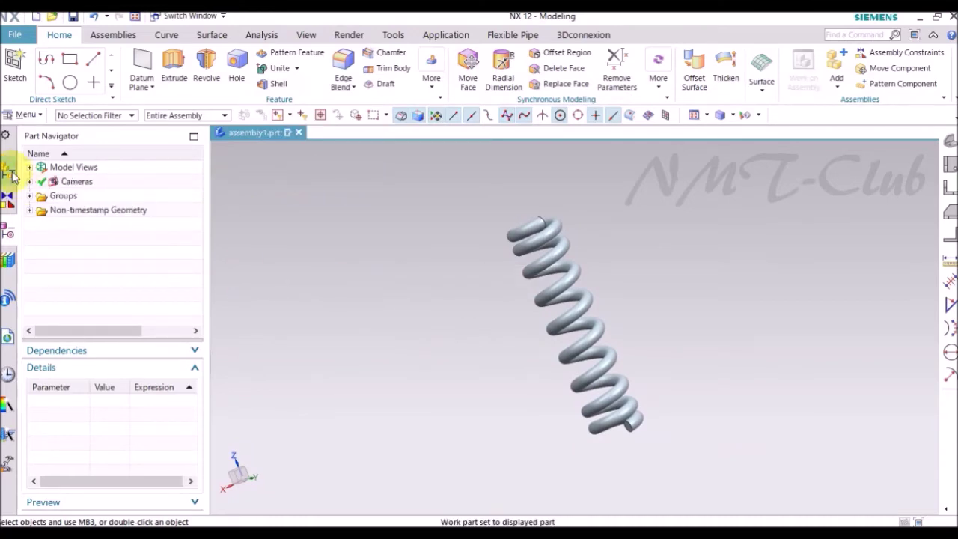
- Show both holder-cap_v parts while keeping cap_v hidden
{"action": "left_click", "coordinate": [7, 171]}
{"action": "left_click", "coordinate": [55, 224]}
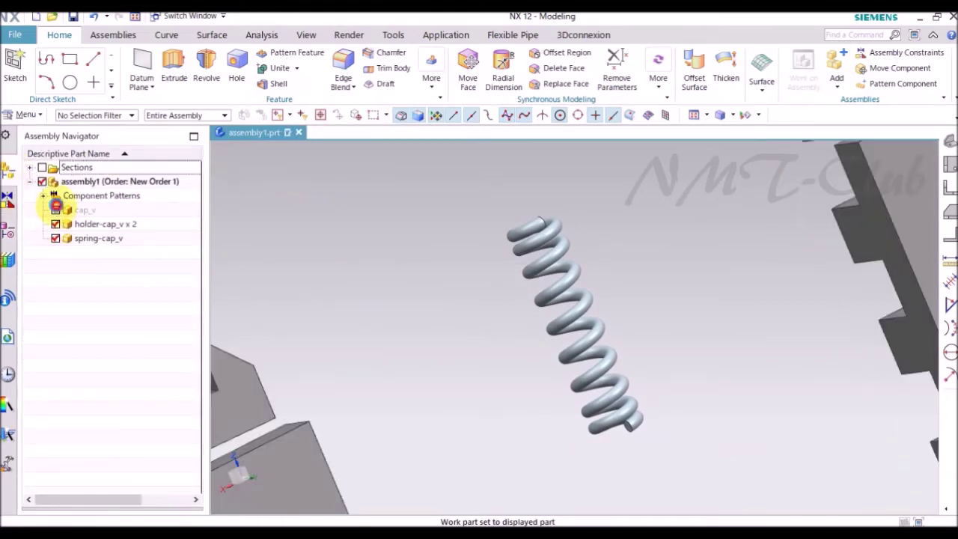
{"action": "left_click", "coordinate": [56, 209]}
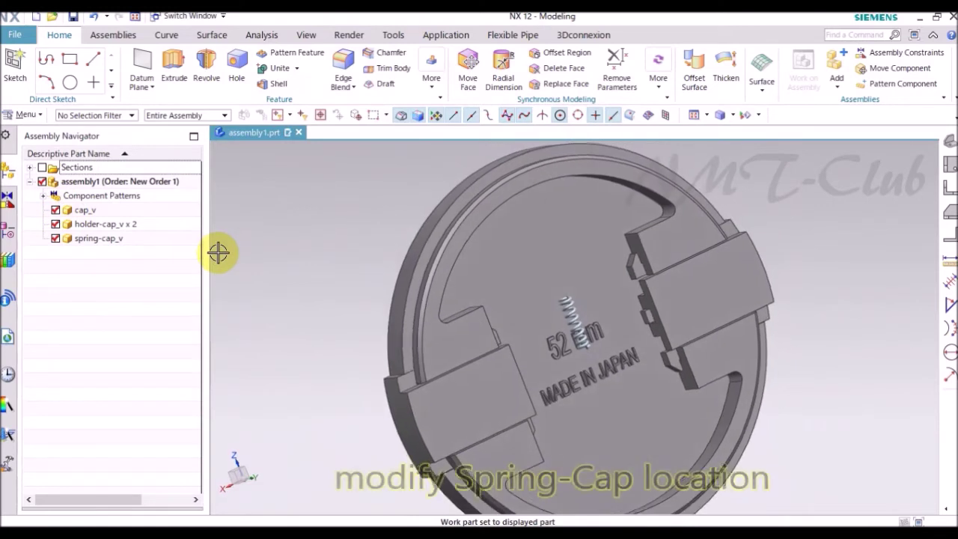
{"action": "left_click", "coordinate": [55, 210]}
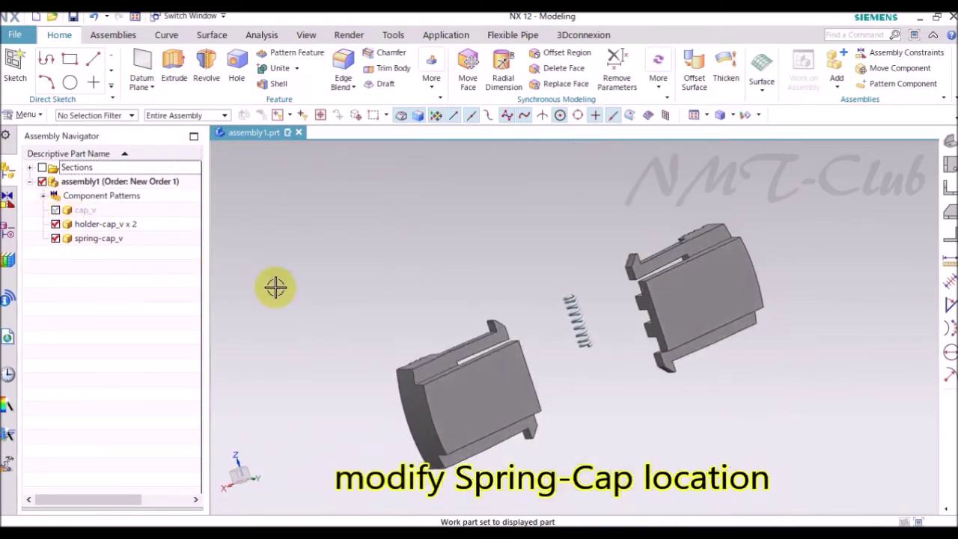
- Orbit to the spring and start moving the spring-cap_v component
{"action": "middle_click_drag", "start_coordinate": [257, 281], "coordinate": [577, 309]}
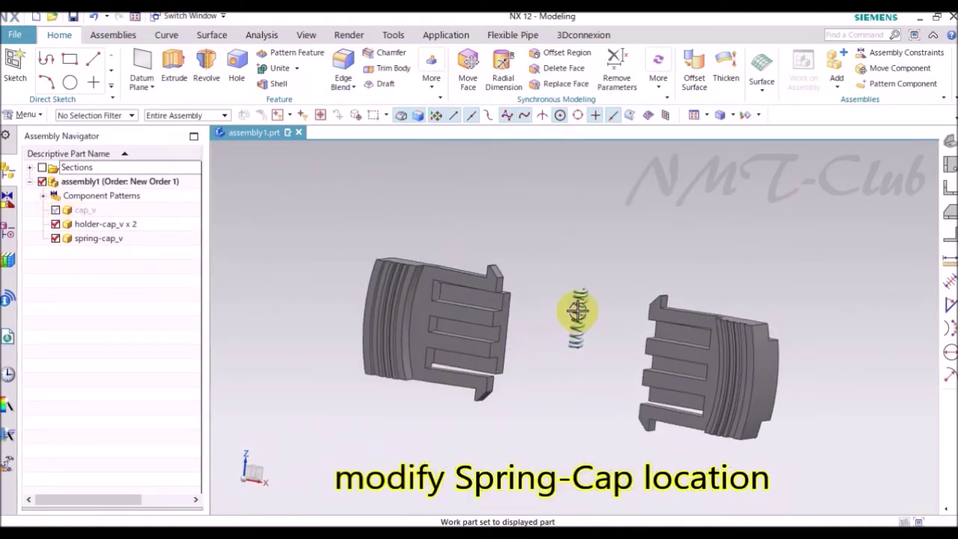
{"action": "right_click", "coordinate": [577, 309]}
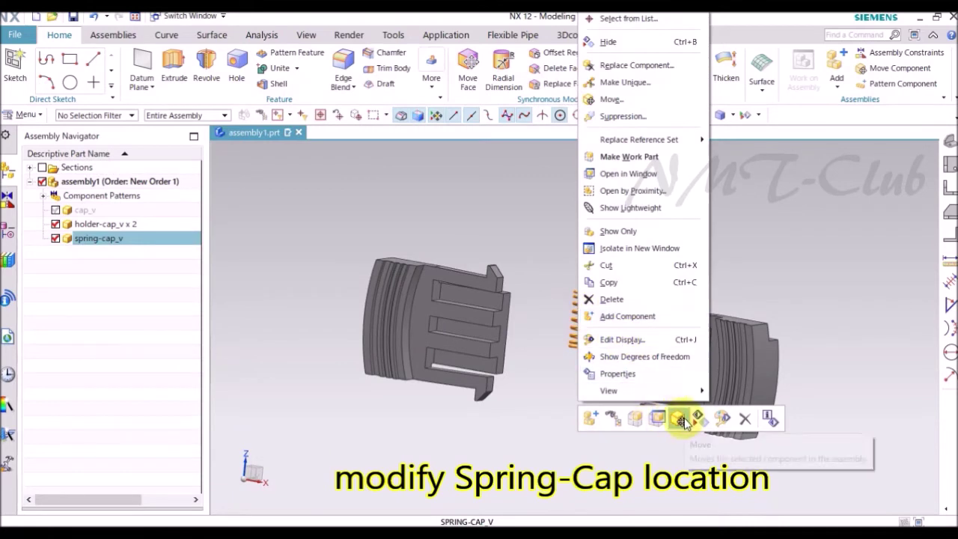
{"action": "left_click", "coordinate": [681, 420]}
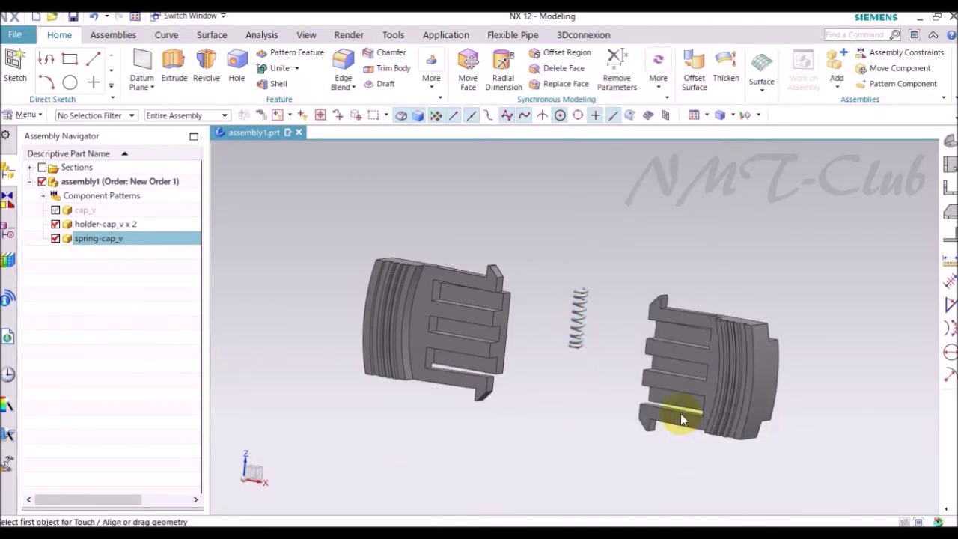
- Rotate spring-cap_v 90° about YC so it lies horizontally between the holders
{"action": "key", "text": "ctrl+t"}
{"action": "scroll", "coordinate": [673, 404], "scroll_direction": "up", "scroll_amount": 2}
{"action": "scroll", "coordinate": [677, 381], "scroll_direction": "up", "scroll_amount": 2}
{"action": "scroll", "coordinate": [643, 314], "scroll_direction": "up", "scroll_amount": 2}
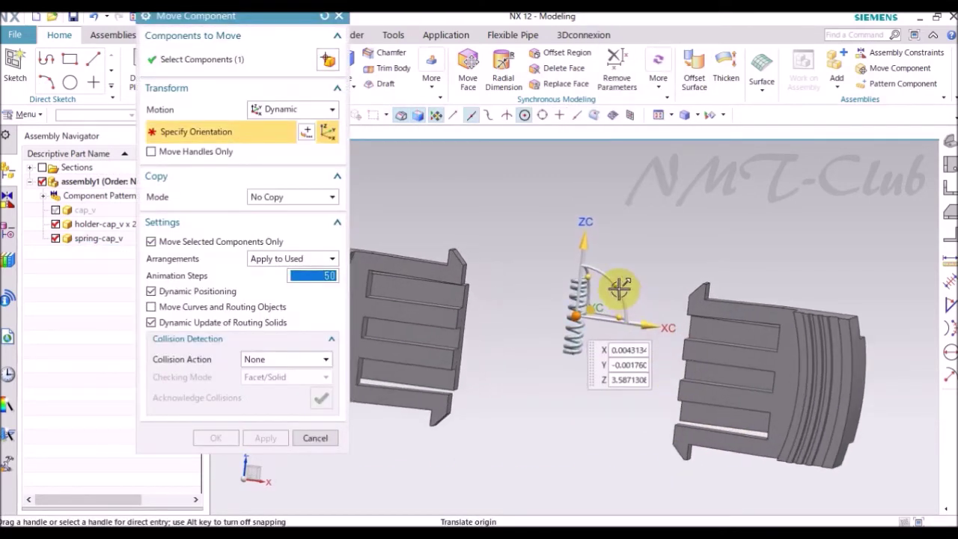
{"action": "left_click", "coordinate": [618, 286]}
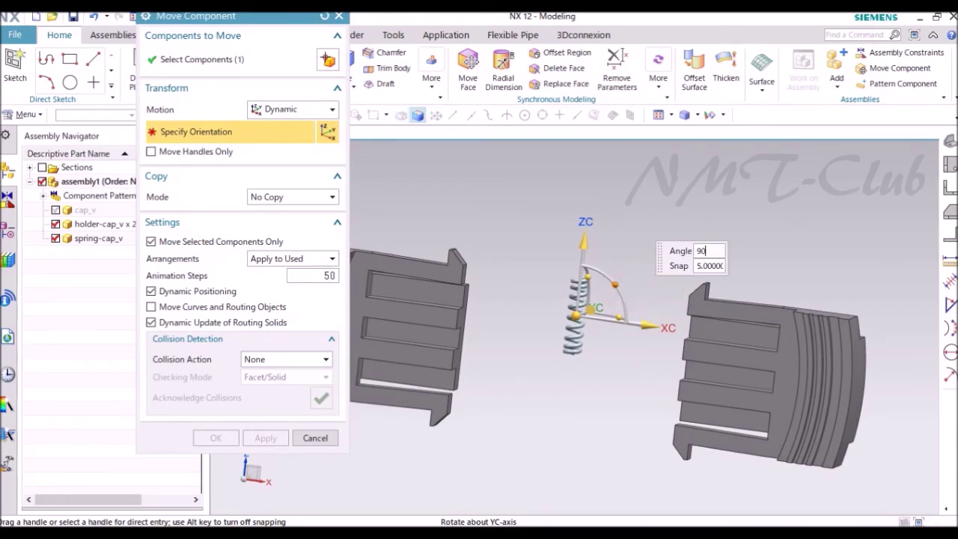
{"action": "left_click", "coordinate": [662, 292]}
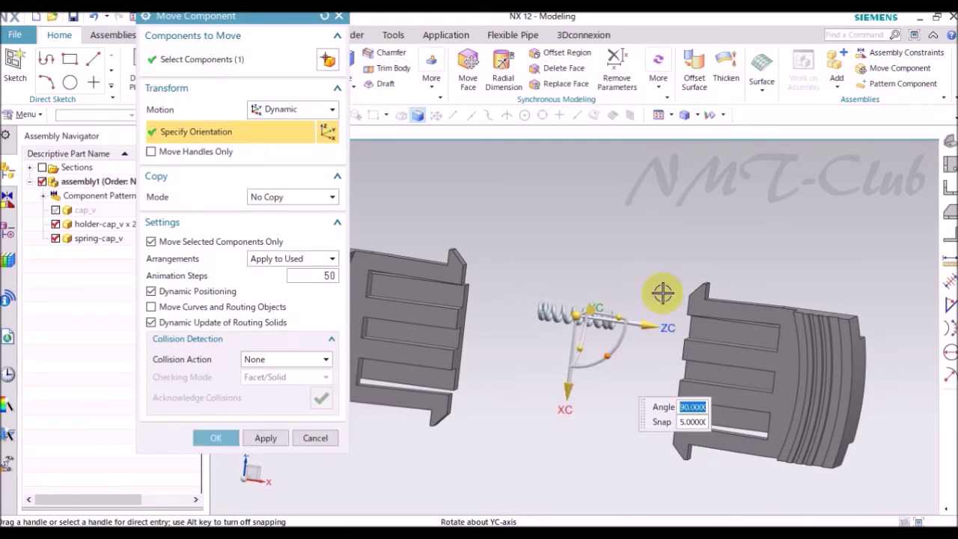
{"action": "key", "text": "F8"}
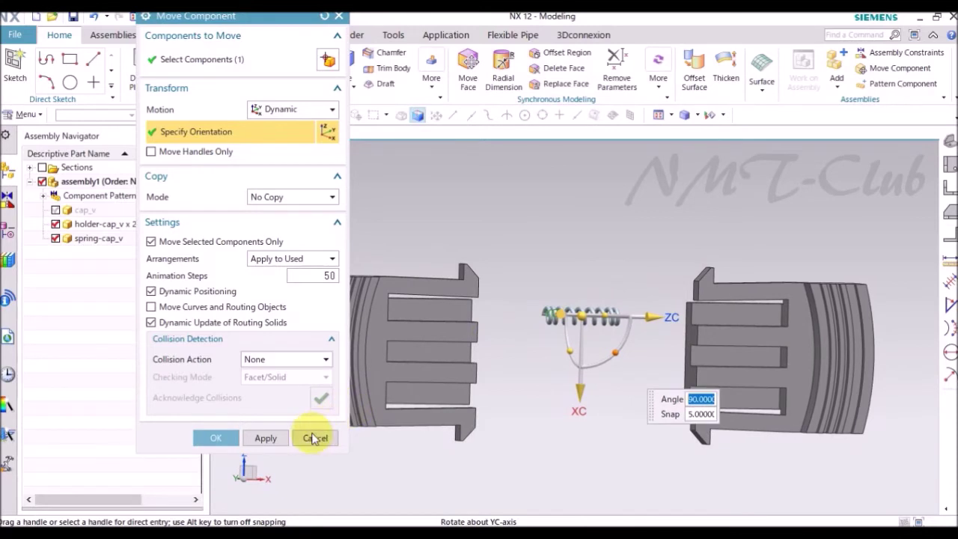
{"action": "left_click", "coordinate": [211, 438]}
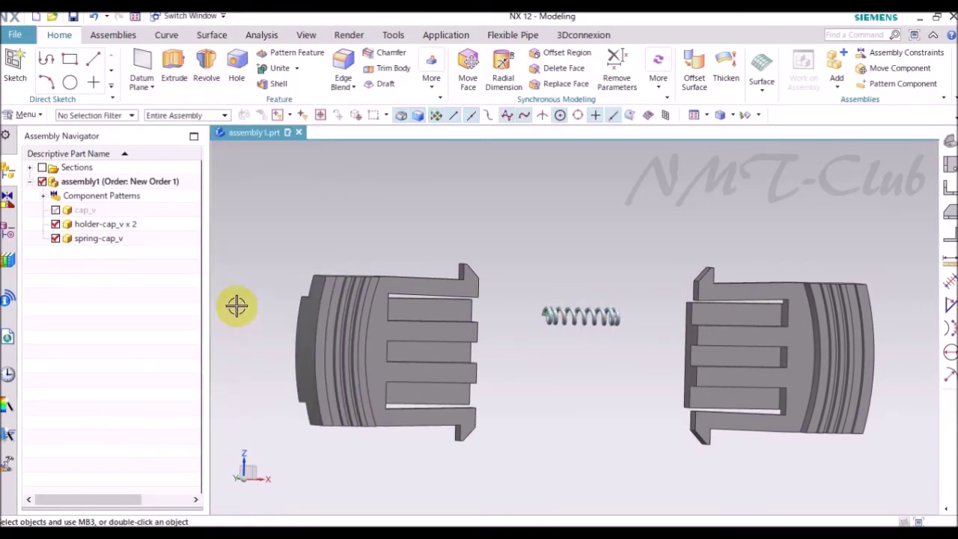
- Unpack holder-cap_v x 2 into separate holders and hide the left one
{"action": "right_click", "coordinate": [132, 227]}
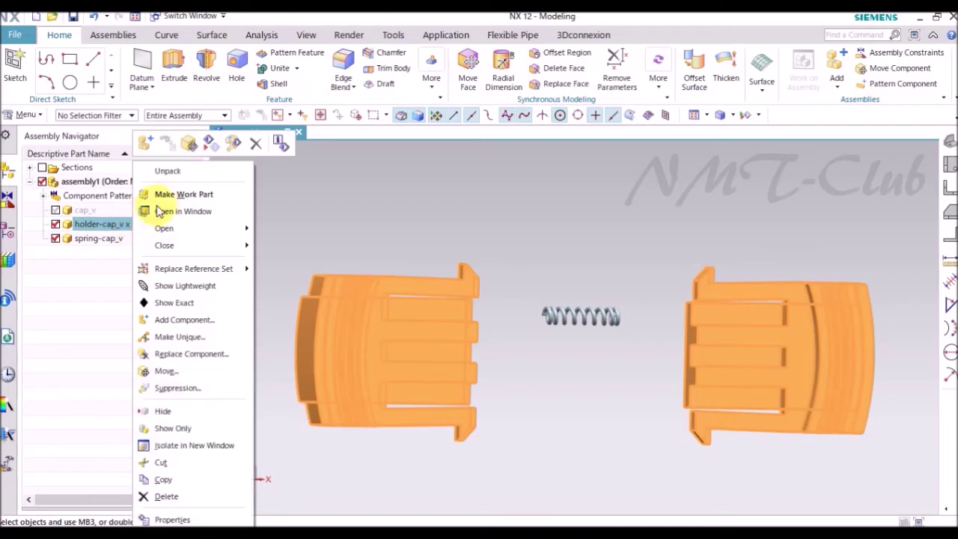
{"action": "left_click", "coordinate": [178, 171]}
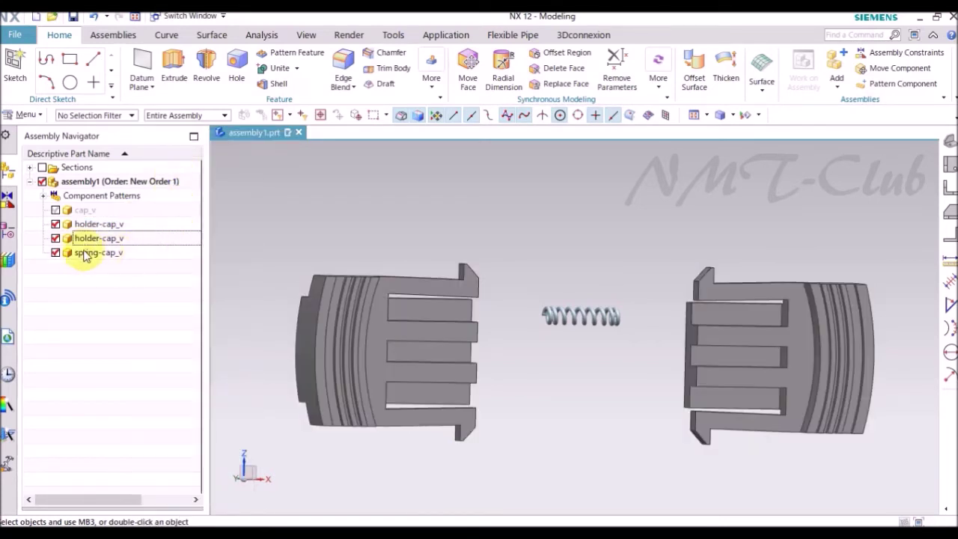
{"action": "left_click", "coordinate": [55, 238]}
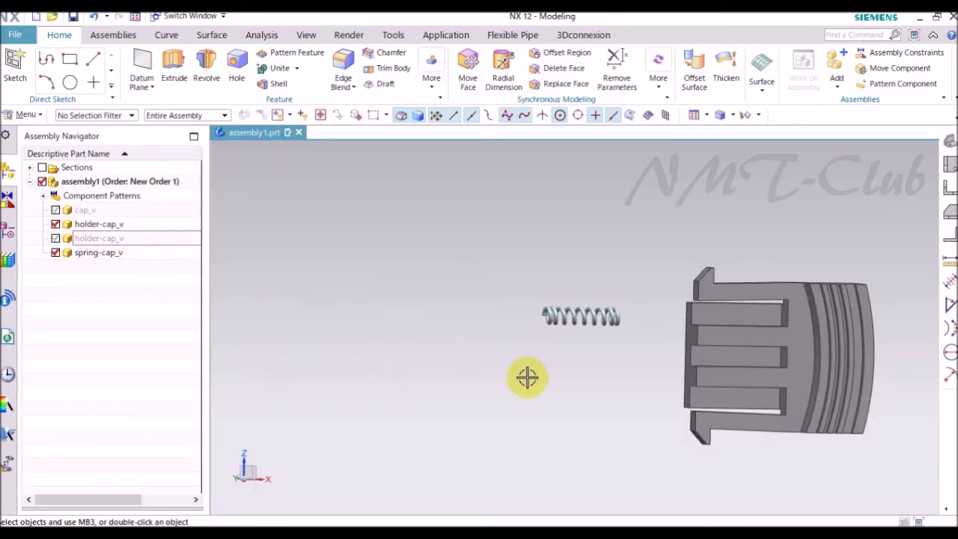
- Turn the view edge-on to the holder and select the spring component
{"action": "middle_click_drag", "start_coordinate": [526, 376], "coordinate": [507, 306]}
{"action": "right_click", "coordinate": [507, 303]}
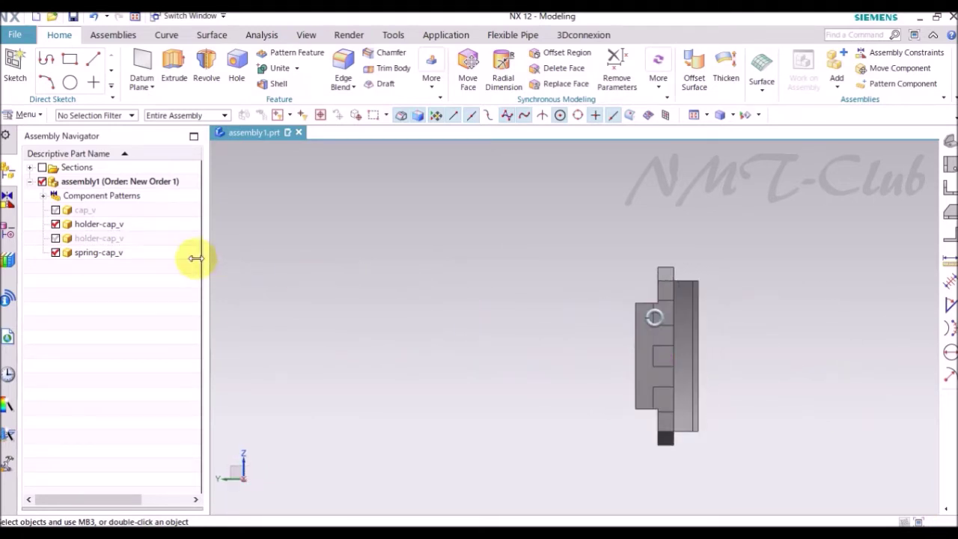
{"action": "left_click", "coordinate": [99, 223]}
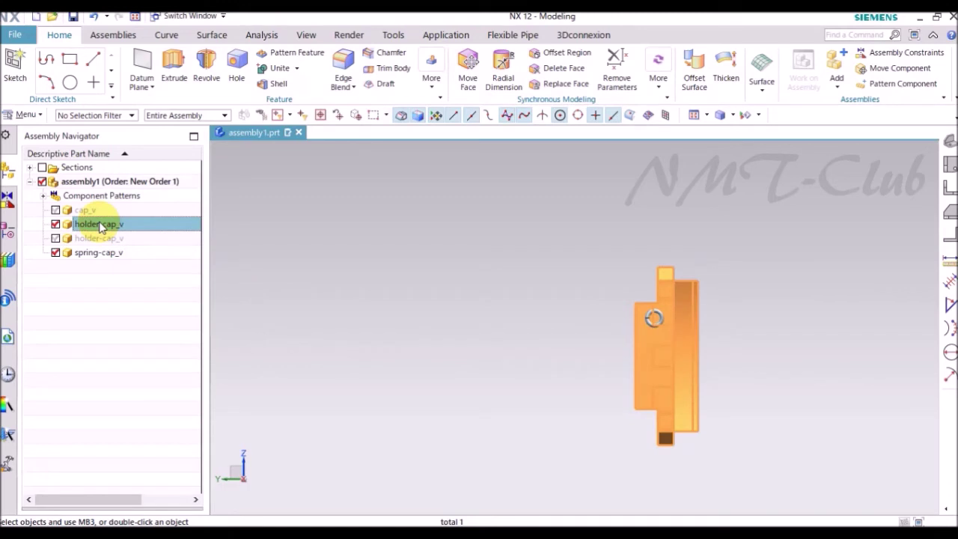
{"action": "left_click", "coordinate": [98, 252]}
{"action": "right_click", "coordinate": [95, 252]}
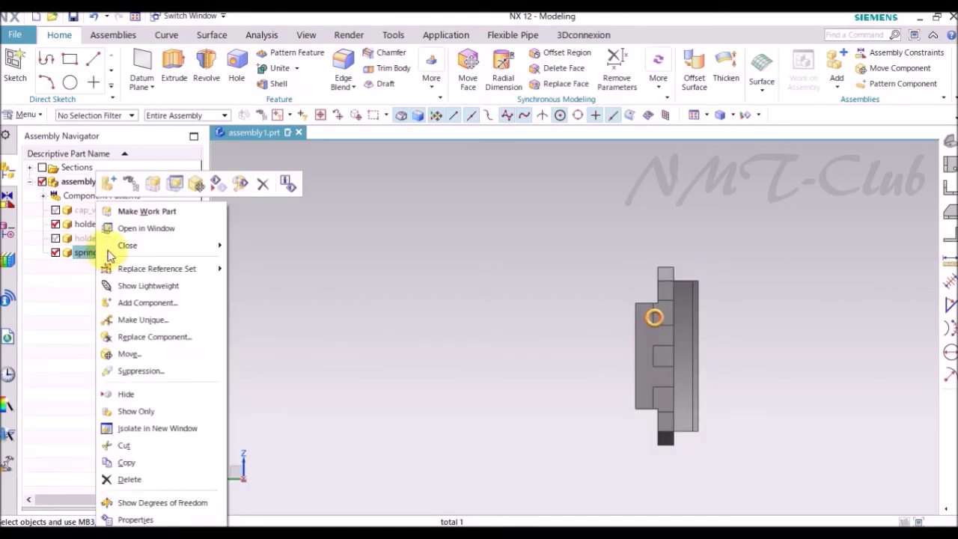
- Shift the spring 3.6 along XC and -0.80 along YC toward the slot
{"action": "key", "text": "Escape"}
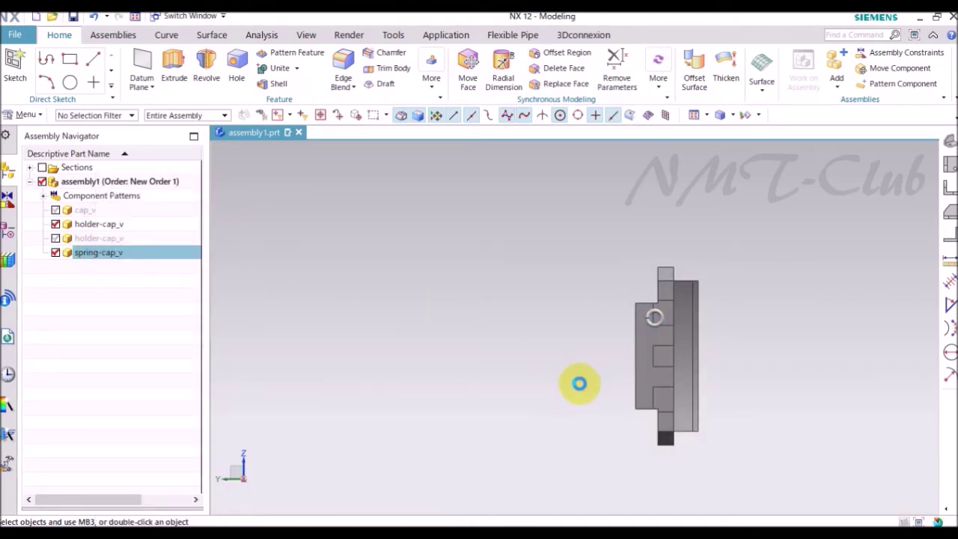
{"action": "scroll", "coordinate": [635, 411], "scroll_direction": "up", "scroll_amount": 3}
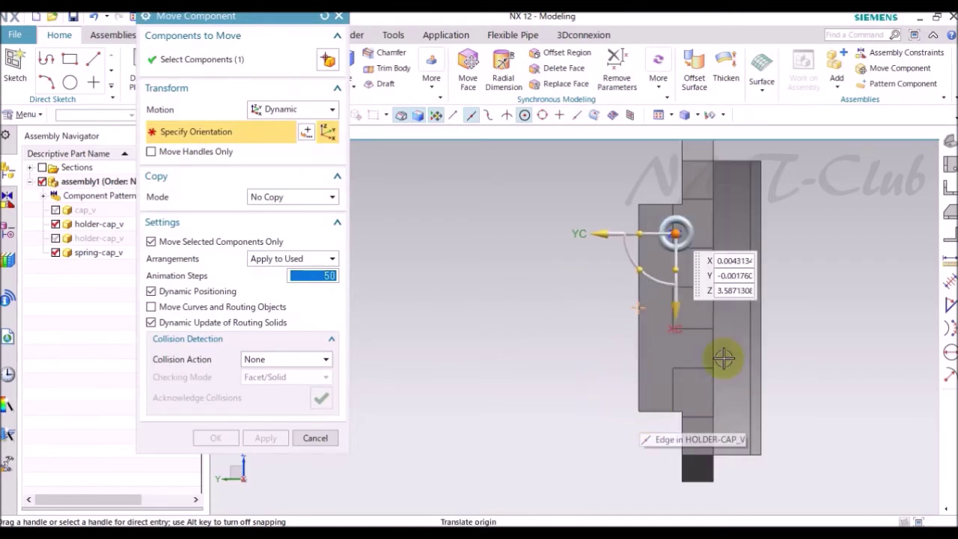
{"action": "scroll", "coordinate": [726, 357], "scroll_direction": "up", "scroll_amount": 3}
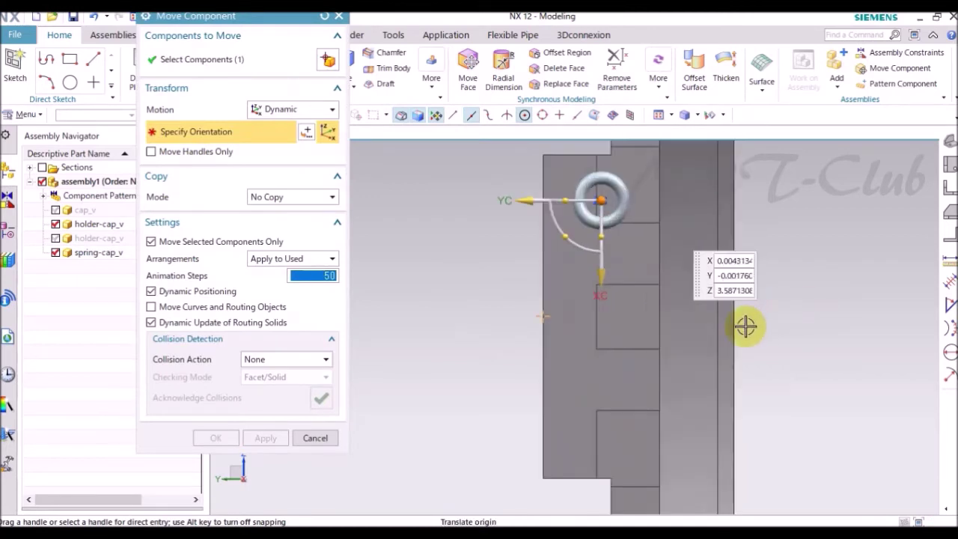
{"action": "left_click", "coordinate": [598, 278]}
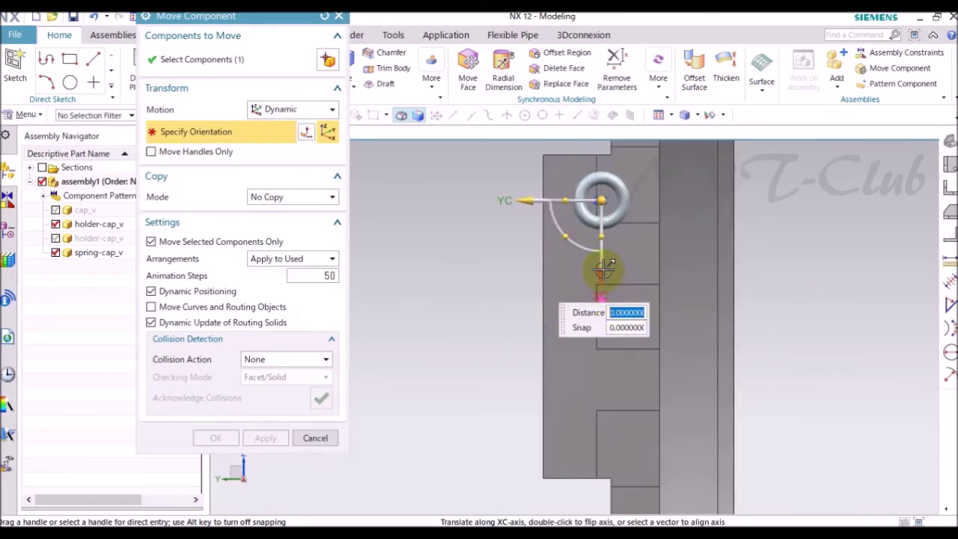
{"action": "left_click_drag", "start_coordinate": [602, 271], "coordinate": [599, 386]}
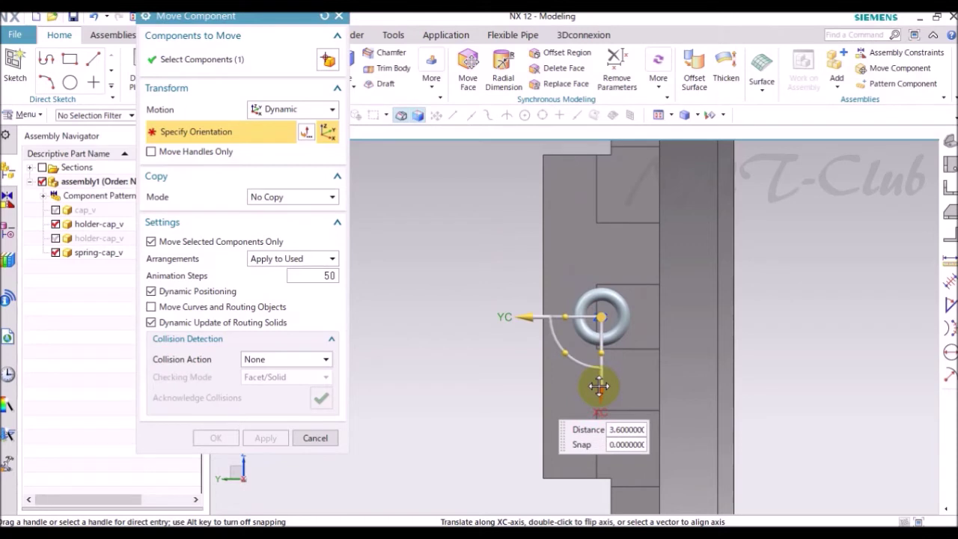
{"action": "left_click", "coordinate": [603, 315]}
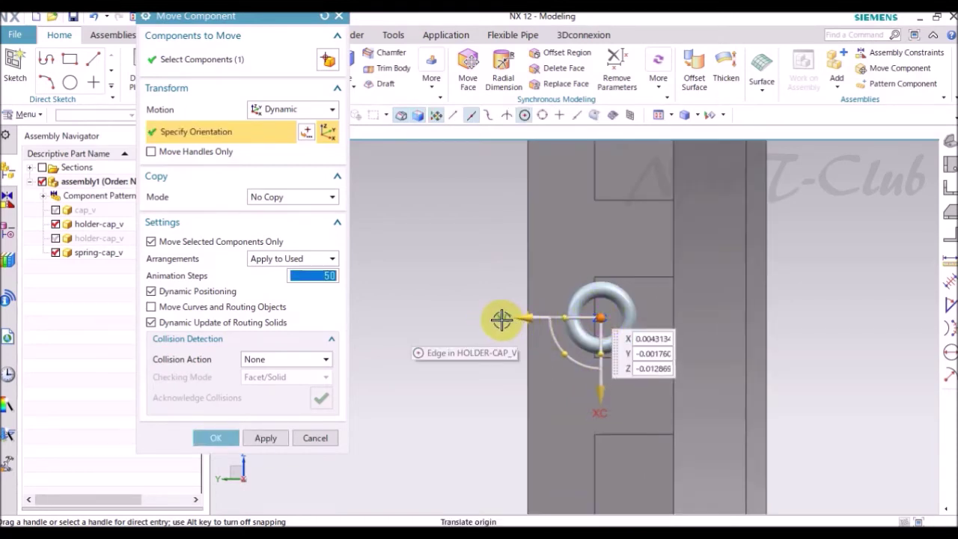
{"action": "left_click_drag", "start_coordinate": [515, 318], "coordinate": [565, 318]}
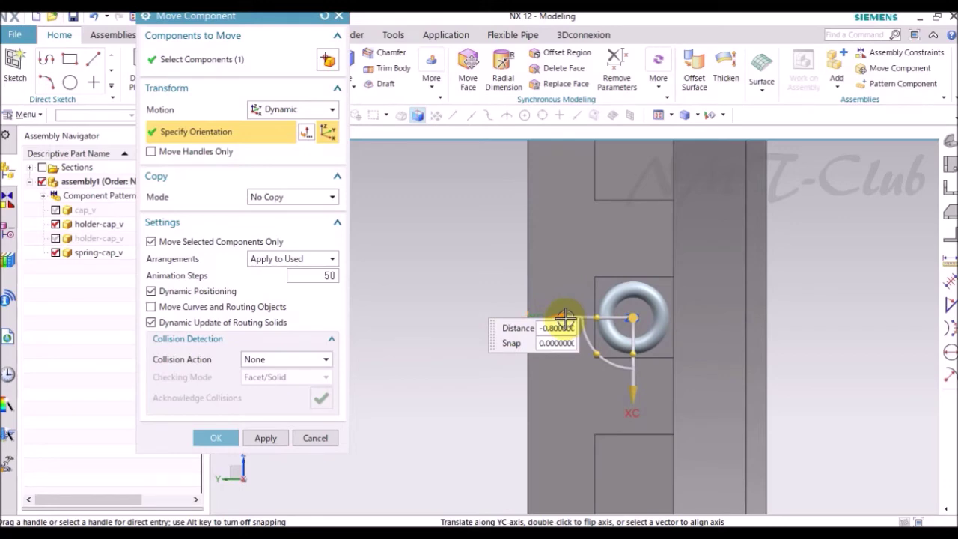
- Slide the spring 15.9 then 0.3 along ZC into the holder's slot
{"action": "mouse_move", "coordinate": [457, 305]}
{"action": "middle_mouse_down"}
{"action": "mouse_move", "coordinate": [516, 306]}
{"action": "mouse_move", "coordinate": [542, 282]}
{"action": "mouse_move", "coordinate": [534, 252]}
{"action": "middle_mouse_up"}
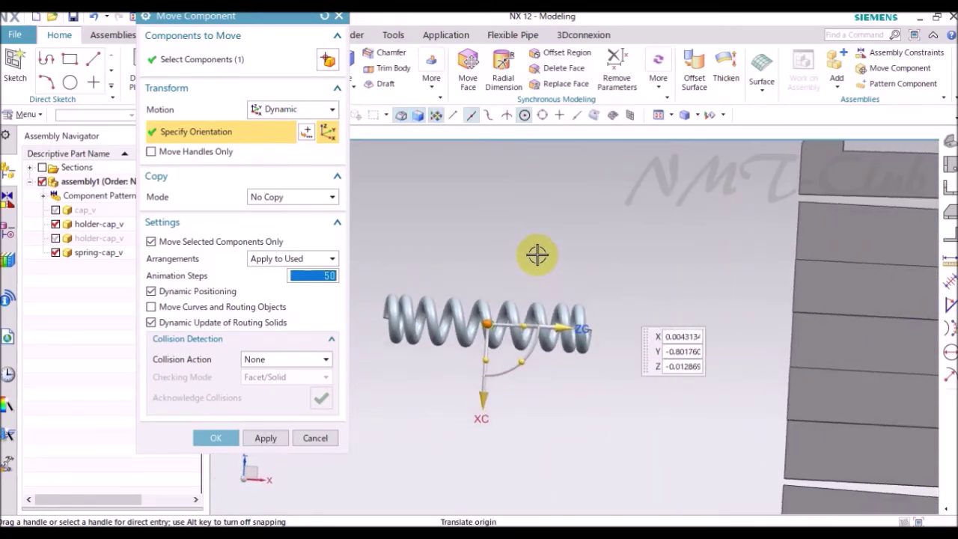
{"action": "right_click", "coordinate": [534, 252]}
{"action": "left_click", "coordinate": [520, 252]}
{"action": "mouse_move", "coordinate": [499, 300]}
{"action": "middle_mouse_down"}
{"action": "mouse_move", "coordinate": [529, 297]}
{"action": "mouse_move", "coordinate": [542, 318]}
{"action": "middle_mouse_up"}
{"action": "left_click_drag", "start_coordinate": [538, 323], "coordinate": [810, 342]}
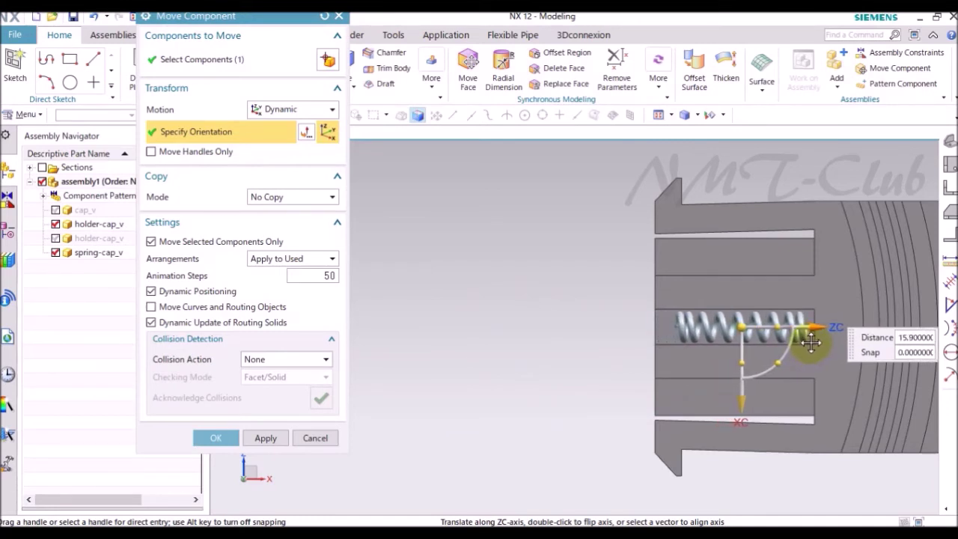
{"action": "scroll", "coordinate": [815, 329], "scroll_direction": "up", "scroll_amount": 3}
{"action": "scroll", "coordinate": [785, 332], "scroll_direction": "up", "scroll_amount": 4}
{"action": "left_click_drag", "start_coordinate": [547, 309], "coordinate": [553, 313]}
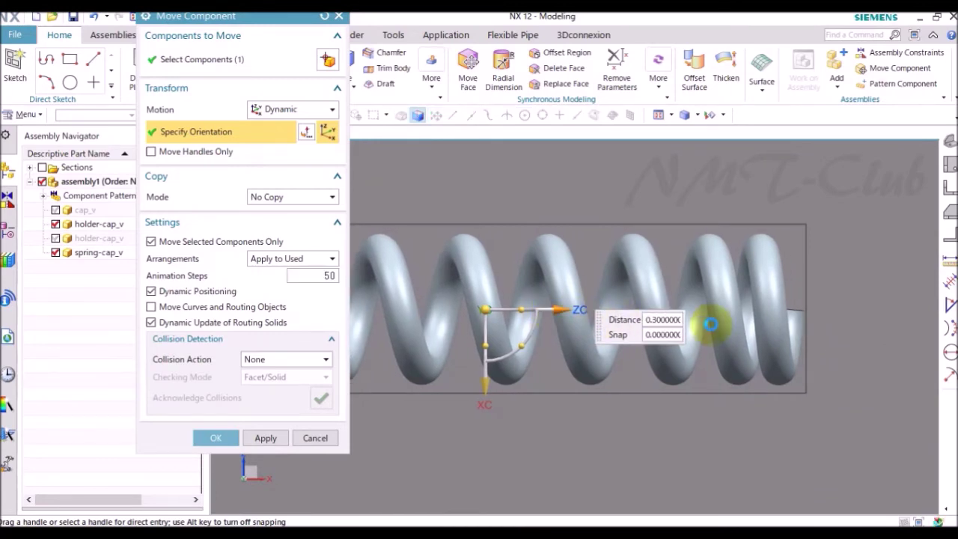
{"action": "scroll", "coordinate": [715, 321], "scroll_direction": "down", "scroll_amount": 5}
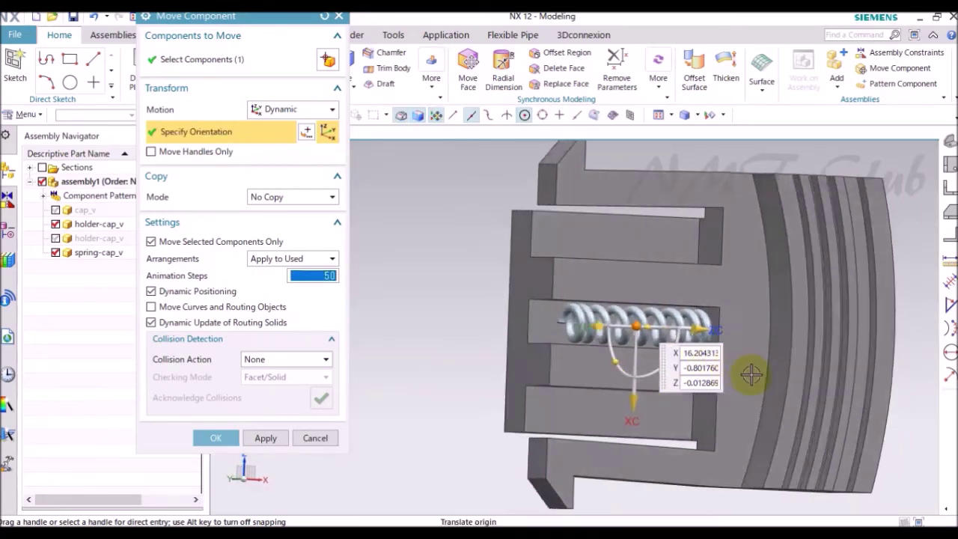
{"action": "left_click", "coordinate": [225, 439]}
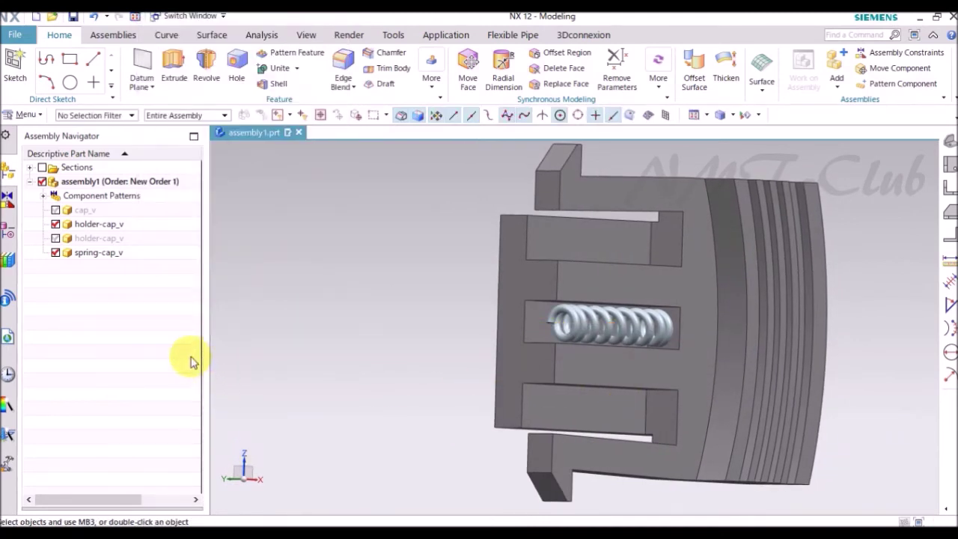
- Show cap_v again and set the holder's translucency to 58
{"action": "left_click", "coordinate": [55, 211]}
{"action": "left_click", "coordinate": [54, 225]}
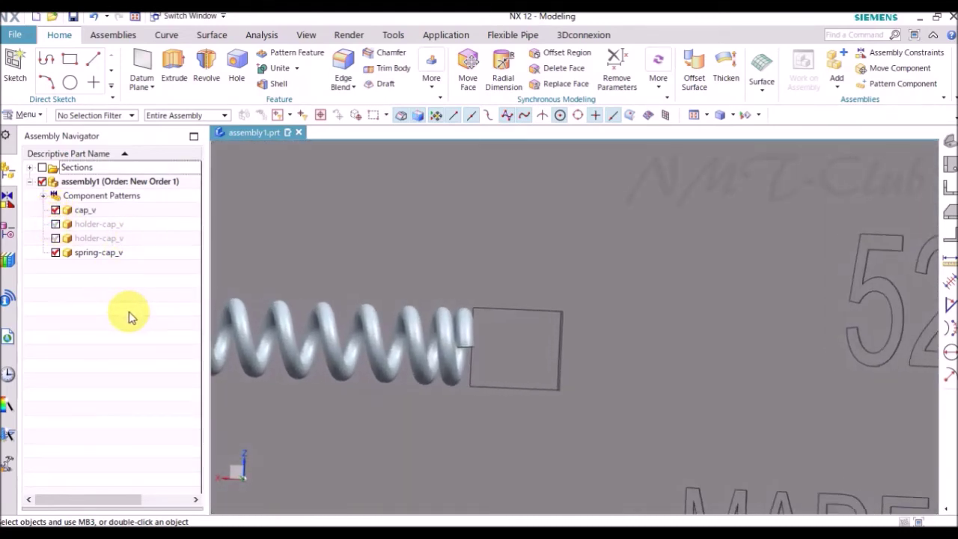
{"action": "left_click", "coordinate": [55, 225]}
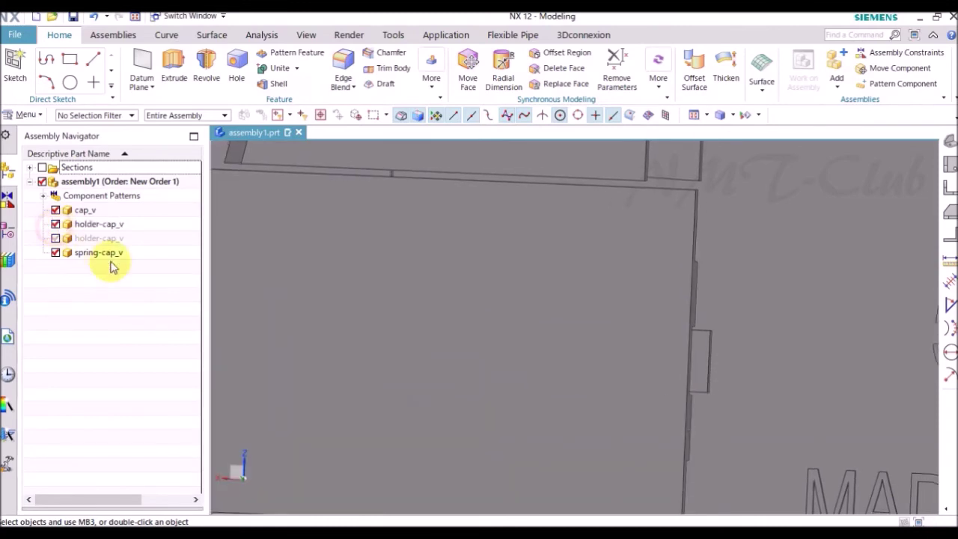
{"action": "right_click", "coordinate": [404, 322]}
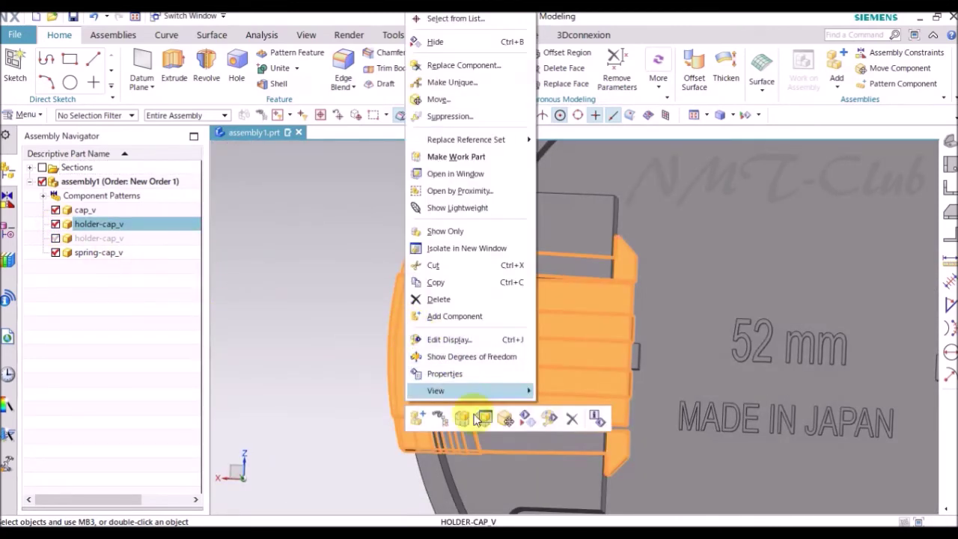
{"action": "left_click", "coordinate": [546, 420]}
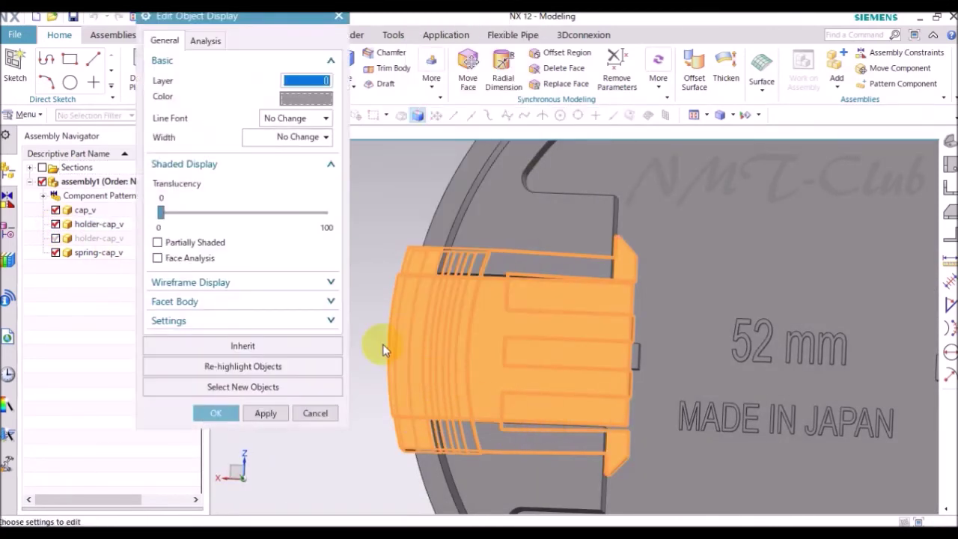
{"action": "left_click_drag", "start_coordinate": [161, 215], "coordinate": [255, 217]}
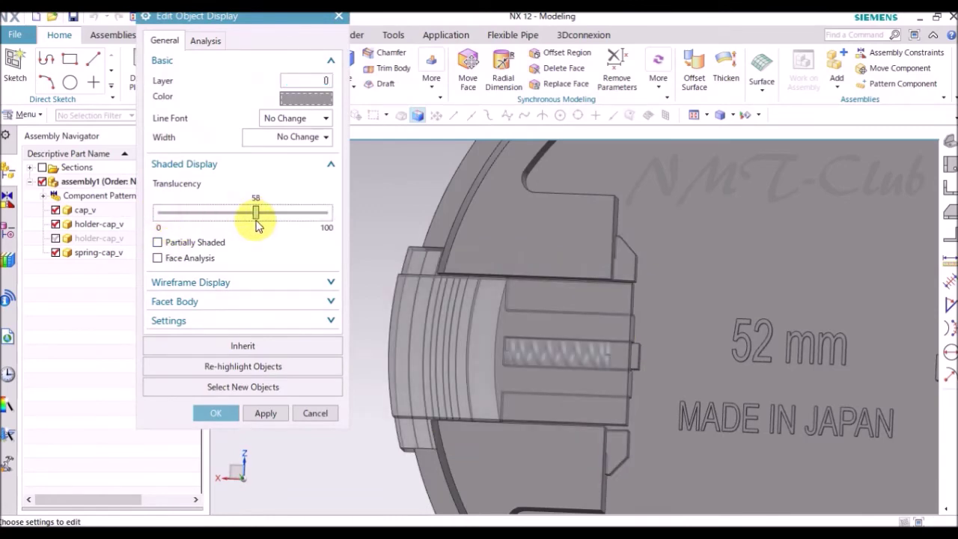
{"action": "left_click", "coordinate": [214, 414]}
{"action": "scroll", "coordinate": [265, 412], "scroll_direction": "up", "scroll_amount": 2}
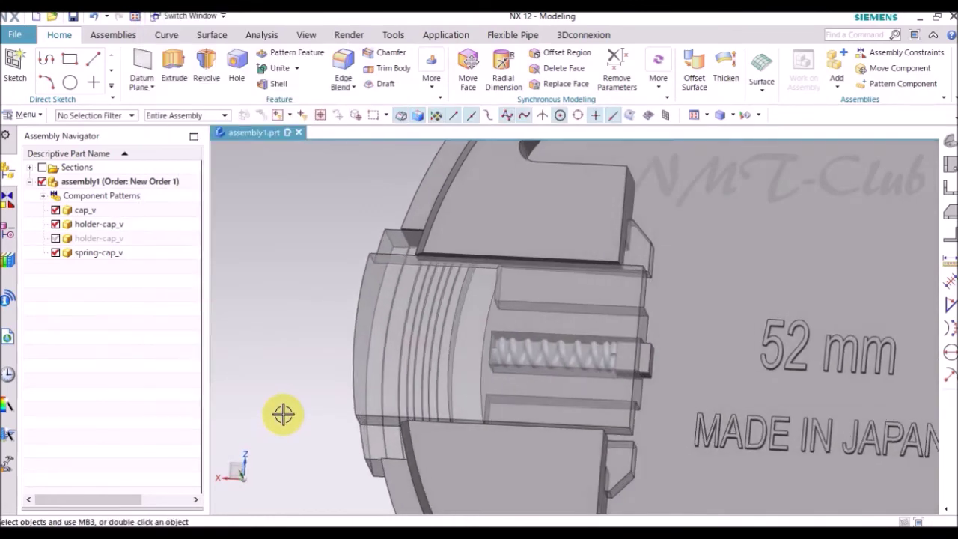
{"action": "scroll", "coordinate": [283, 412], "scroll_direction": "up", "scroll_amount": 2}
{"action": "scroll", "coordinate": [284, 414], "scroll_direction": "up", "scroll_amount": 2}
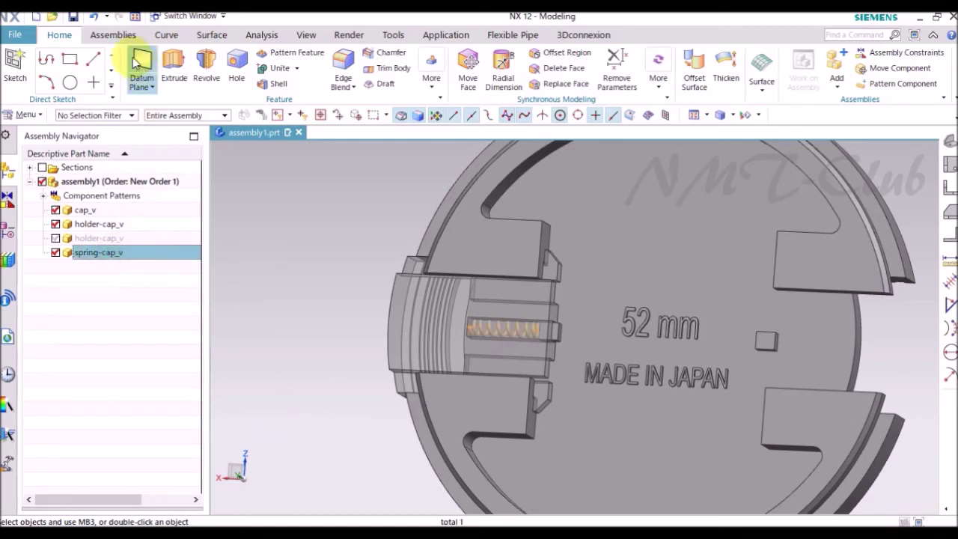
{"action": "left_click", "coordinate": [114, 37]}
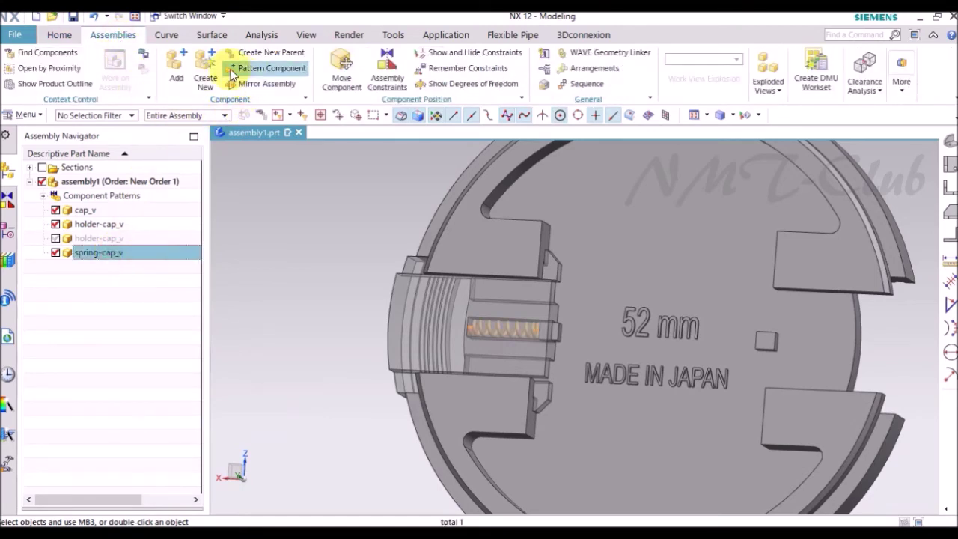
- Circularly pattern the spring, count 2 at 180°, about the cap edge's arc centre
{"action": "left_click", "coordinate": [254, 68]}
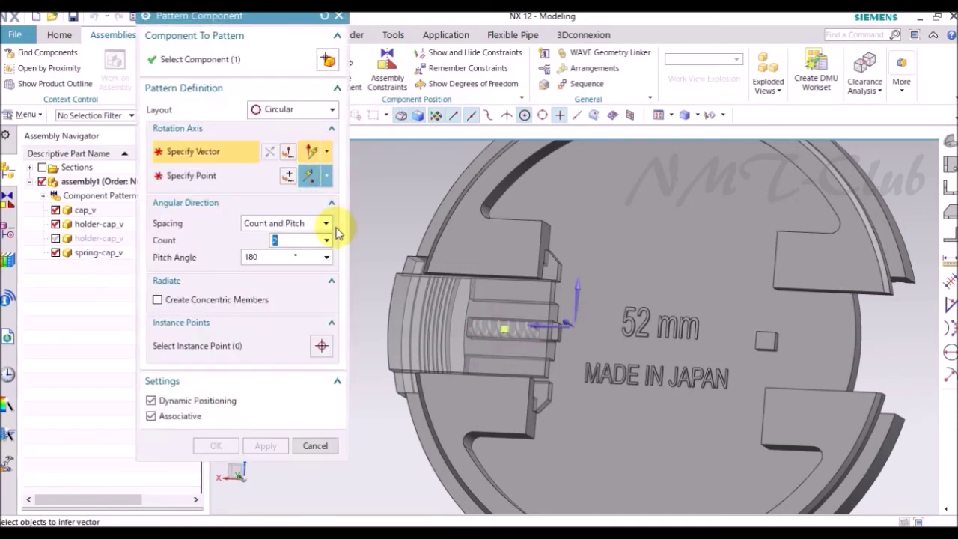
{"action": "middle_click_drag", "start_coordinate": [524, 315], "coordinate": [611, 363]}
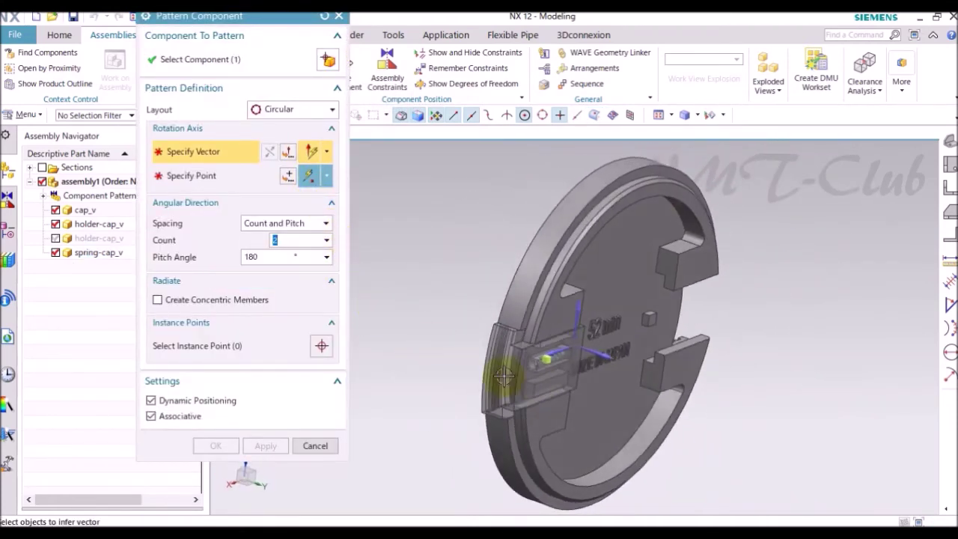
{"action": "left_click", "coordinate": [610, 374]}
{"action": "mouse_move", "coordinate": [422, 307]}
{"action": "middle_mouse_down"}
{"action": "mouse_move", "coordinate": [601, 283]}
{"action": "mouse_move", "coordinate": [603, 218]}
{"action": "middle_mouse_up"}
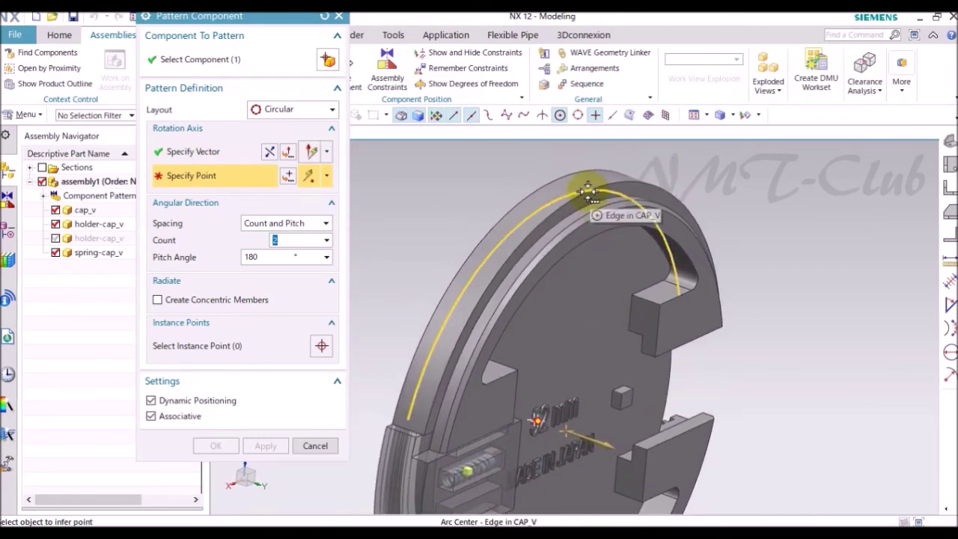
{"action": "left_click", "coordinate": [585, 191]}
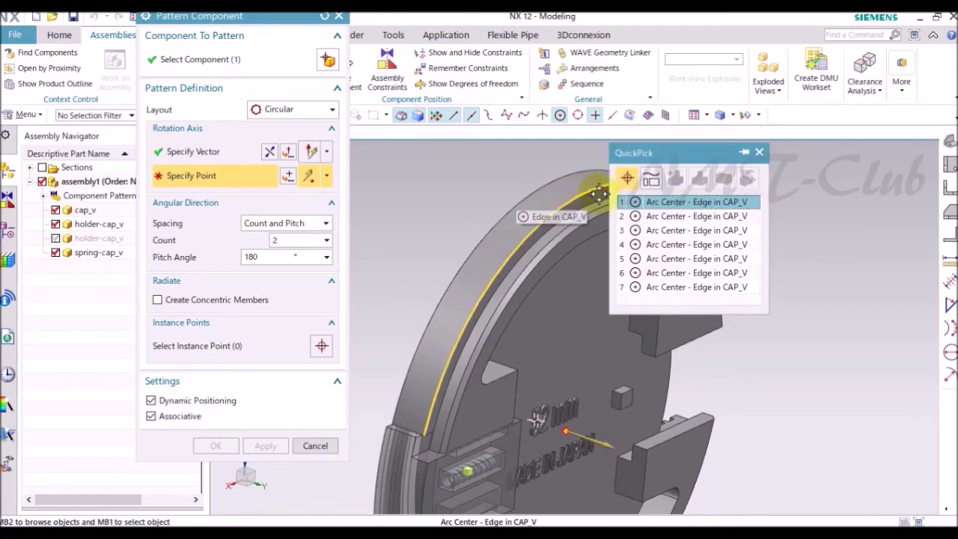
{"action": "left_click", "coordinate": [646, 204]}
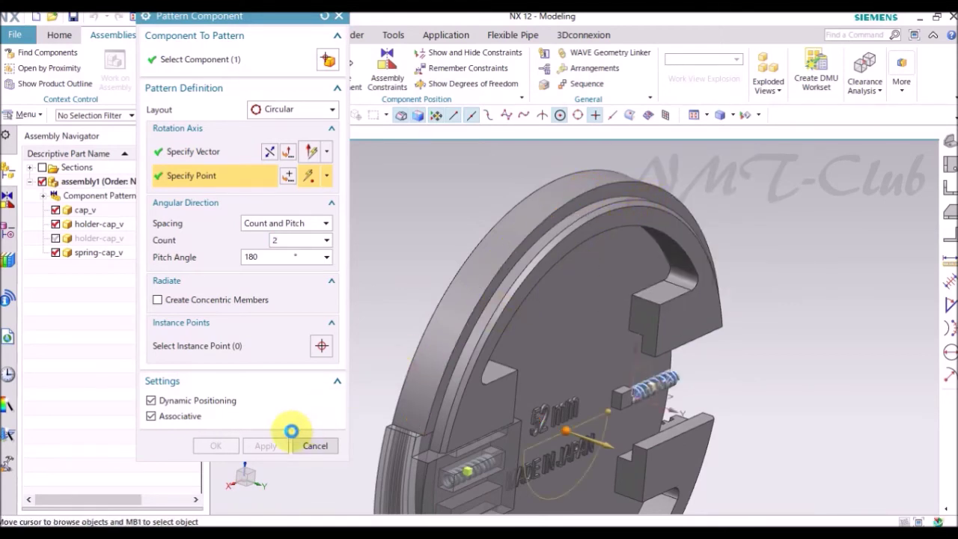
{"action": "left_click", "coordinate": [216, 447]}
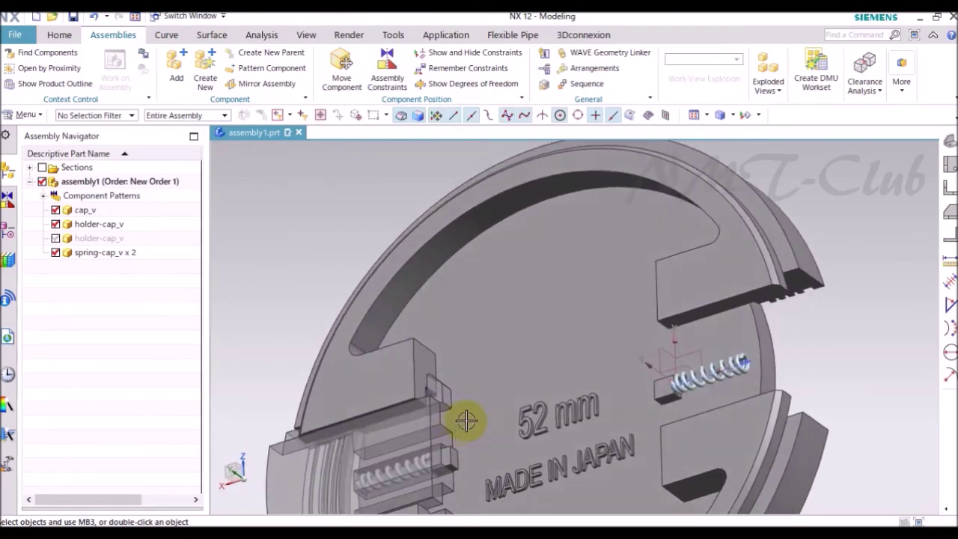
- Unpack the spring pattern into two springs and make the second spring the work part
{"action": "right_click", "coordinate": [111, 262]}
{"action": "left_click", "coordinate": [154, 188]}
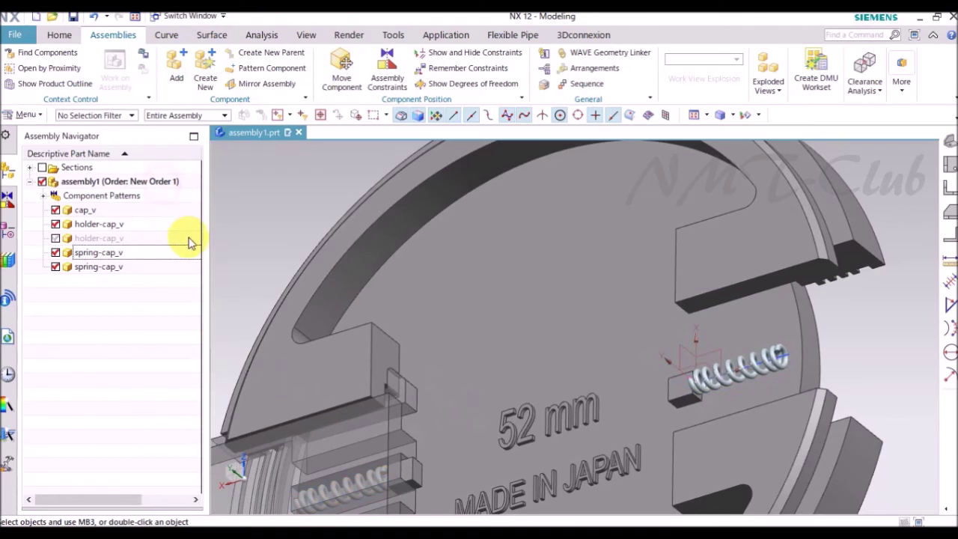
{"action": "left_click", "coordinate": [104, 268]}
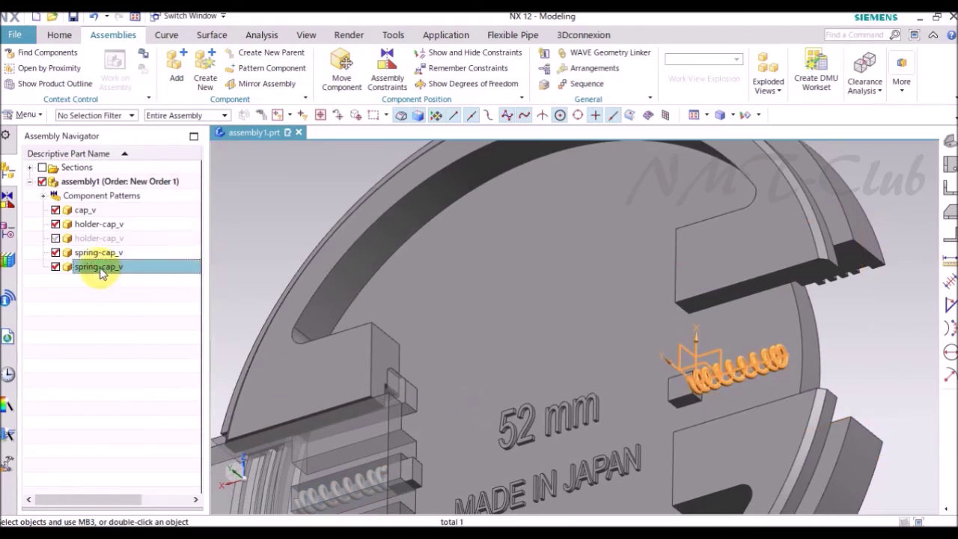
{"action": "double_click", "coordinate": [98, 268]}
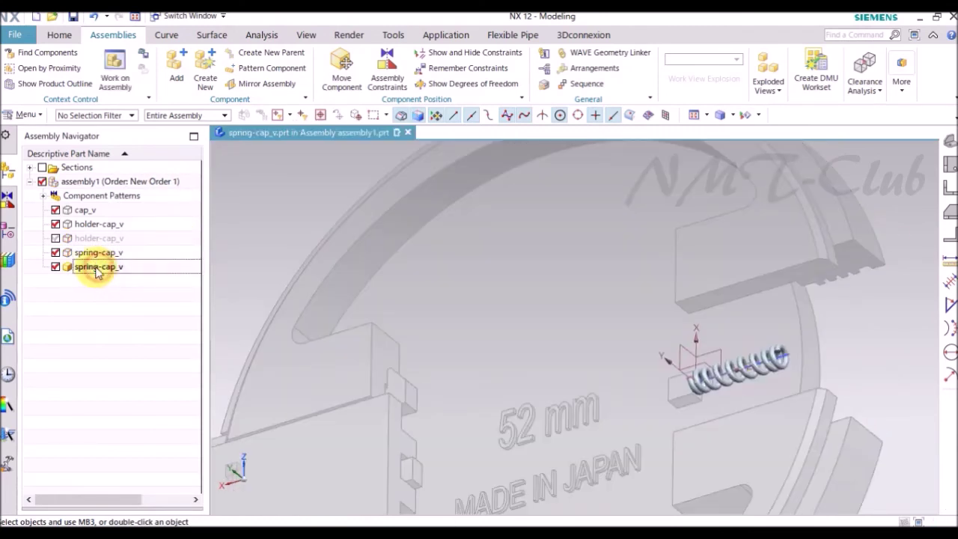
- Hide the second spring's datum, sketches and helix features
{"action": "left_click", "coordinate": [11, 233]}
{"action": "left_click", "coordinate": [90, 228]}
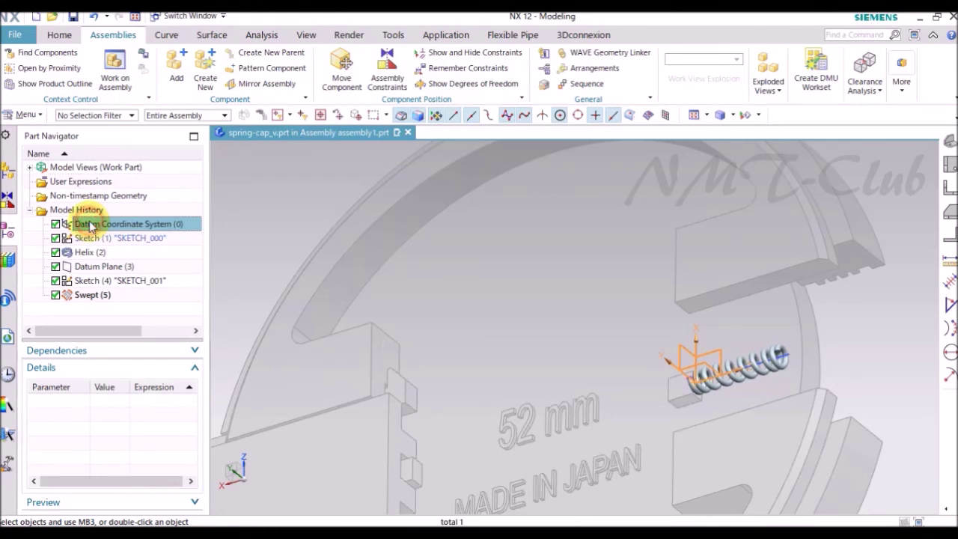
{"action": "left_click", "coordinate": [93, 280], "text": "shift"}
{"action": "right_click", "coordinate": [94, 279]}
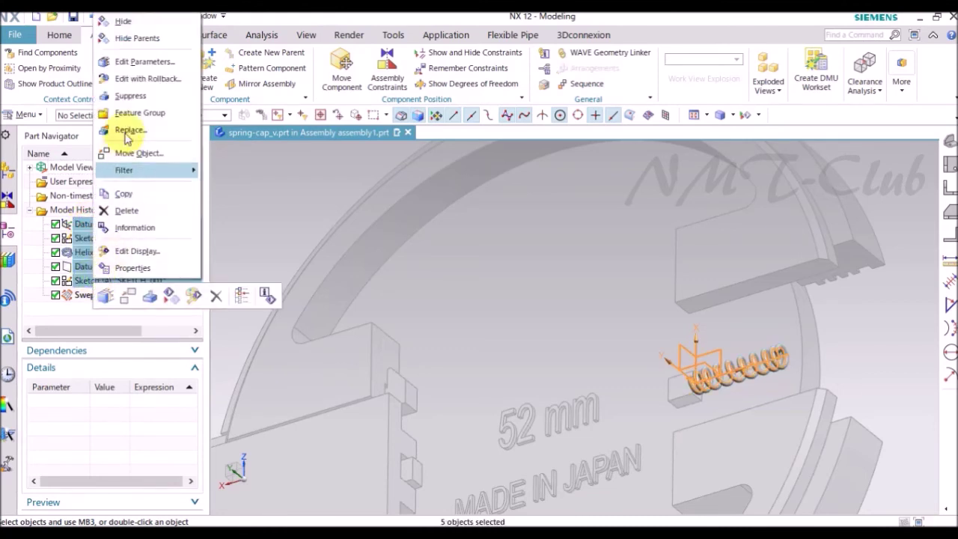
{"action": "left_click", "coordinate": [123, 23]}
- Make assembly1 the work part again and show the second holder-cap_v
{"action": "left_click", "coordinate": [9, 174]}
{"action": "double_click", "coordinate": [89, 184]}
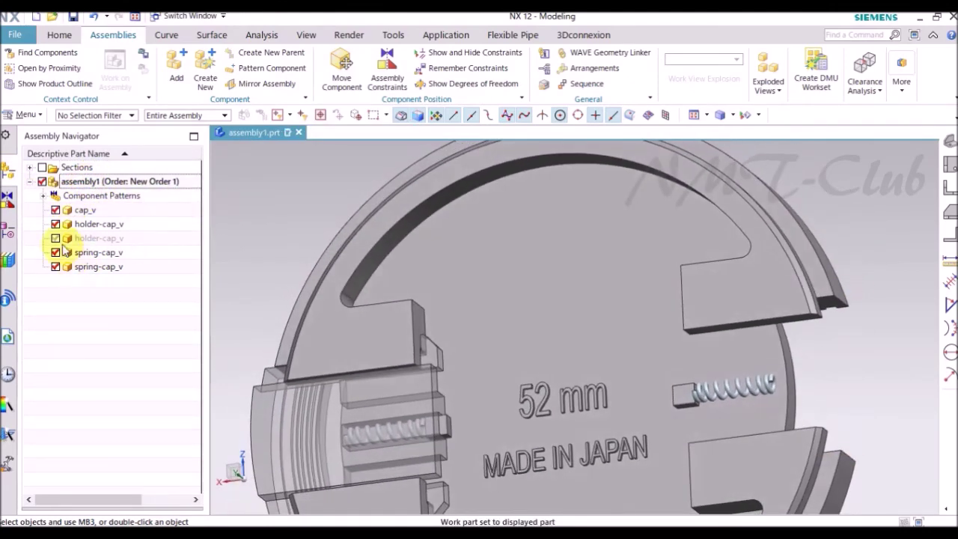
{"action": "left_click", "coordinate": [56, 238]}
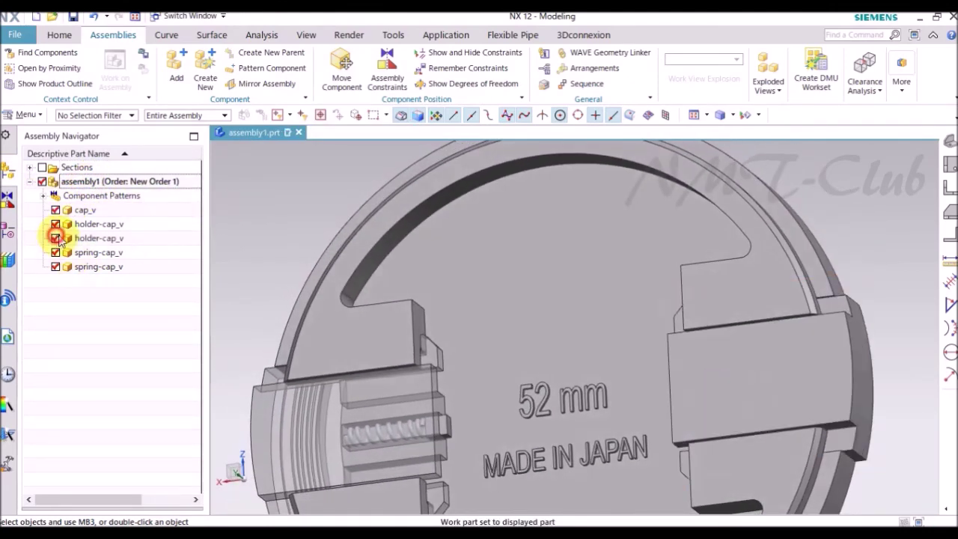
- Set the right-hand holder-cap_v translucency to about 51 so its spring shows through
{"action": "scroll", "coordinate": [527, 342], "scroll_direction": "down", "scroll_amount": 3}
{"action": "right_click", "coordinate": [759, 368]}
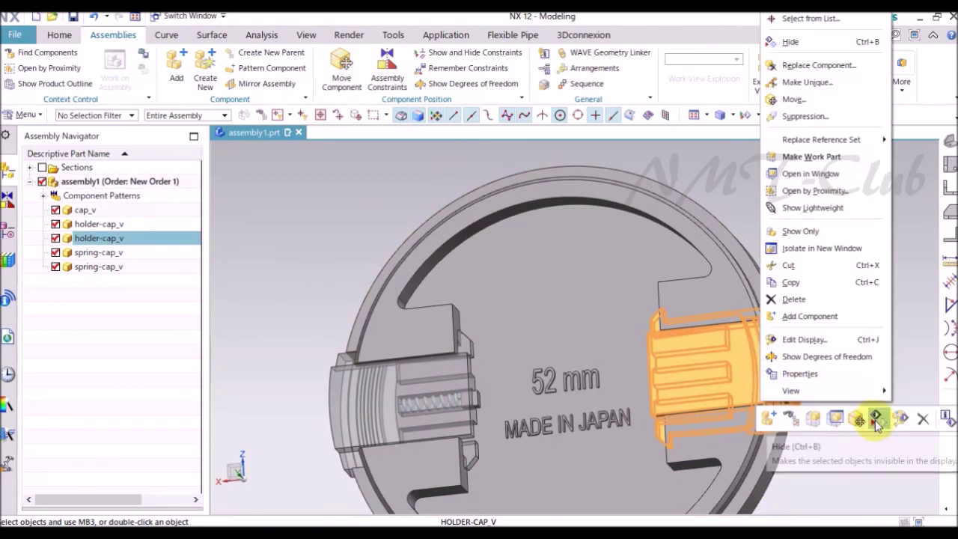
{"action": "left_click", "coordinate": [895, 419]}
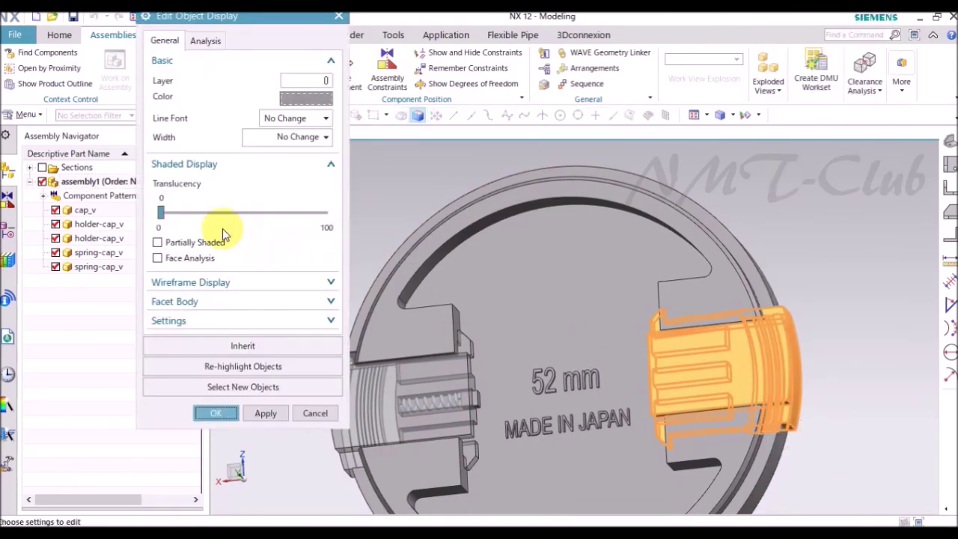
{"action": "left_click_drag", "start_coordinate": [162, 215], "coordinate": [236, 216]}
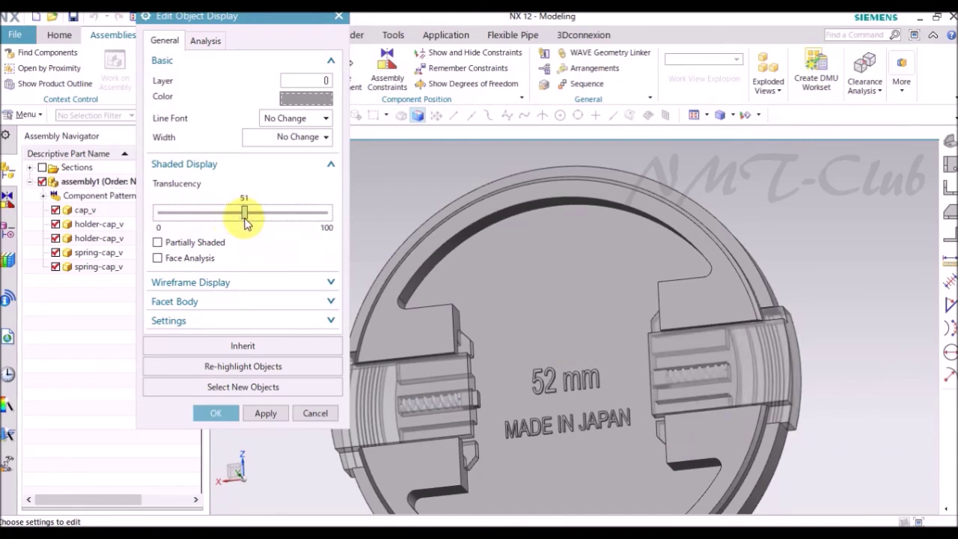
{"action": "left_click", "coordinate": [215, 413]}
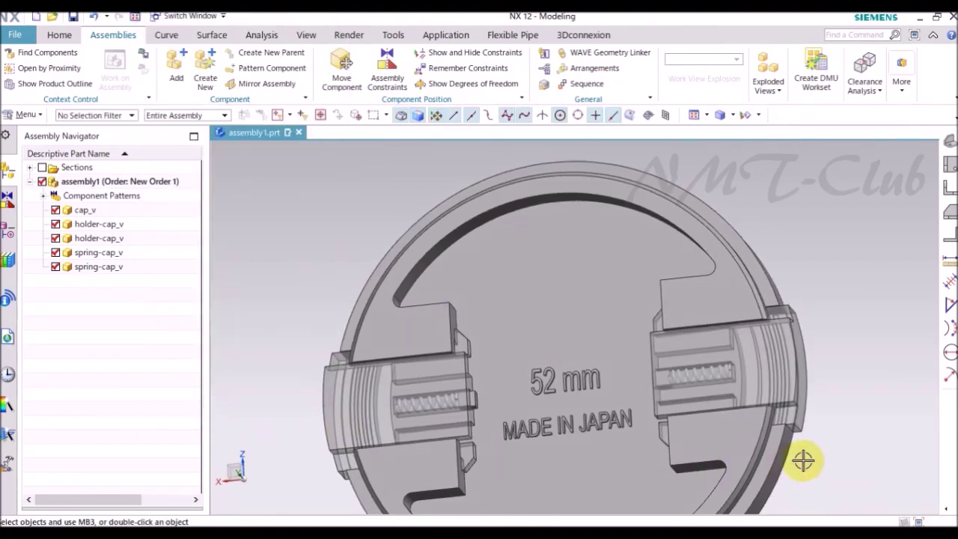
{"action": "scroll", "coordinate": [861, 457], "scroll_direction": "up", "scroll_amount": 2}
{"action": "scroll", "coordinate": [882, 457], "scroll_direction": "up", "scroll_amount": 2}
{"action": "scroll", "coordinate": [894, 460], "scroll_direction": "up", "scroll_amount": 2}
{"action": "scroll", "coordinate": [901, 462], "scroll_direction": "up", "scroll_amount": 2}
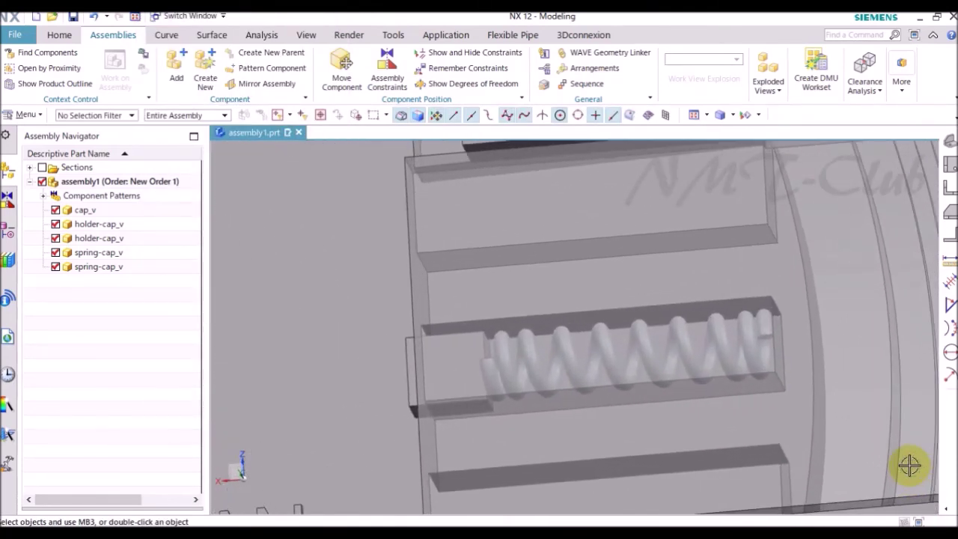
{"action": "scroll", "coordinate": [907, 465], "scroll_direction": "up", "scroll_amount": 1}
{"action": "scroll", "coordinate": [909, 465], "scroll_direction": "down", "scroll_amount": 1}
{"action": "scroll", "coordinate": [908, 464], "scroll_direction": "down", "scroll_amount": 1}
{"action": "scroll", "coordinate": [905, 465], "scroll_direction": "down", "scroll_amount": 2}
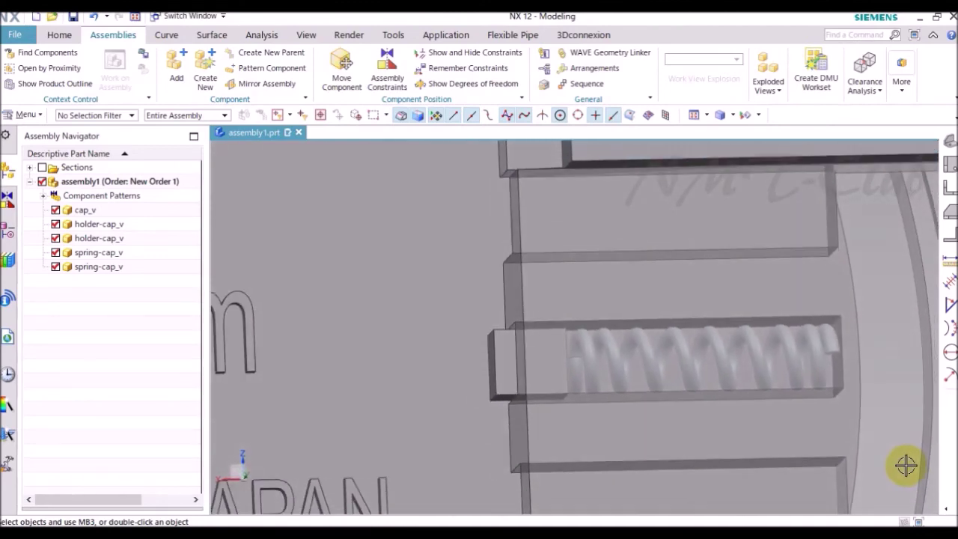
{"action": "scroll", "coordinate": [903, 465], "scroll_direction": "down", "scroll_amount": 2}
{"action": "scroll", "coordinate": [900, 465], "scroll_direction": "down", "scroll_amount": 2}
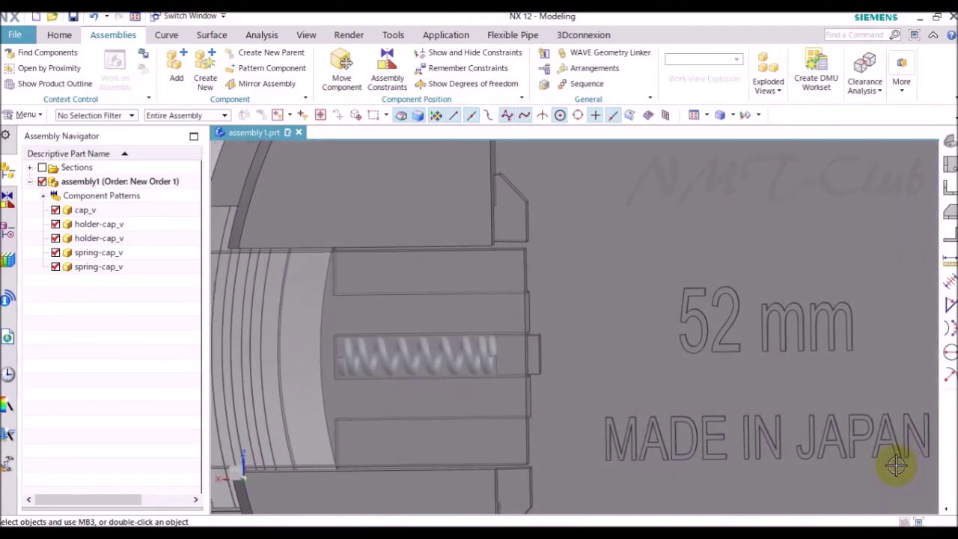
{"action": "scroll", "coordinate": [884, 464], "scroll_direction": "down", "scroll_amount": 2}
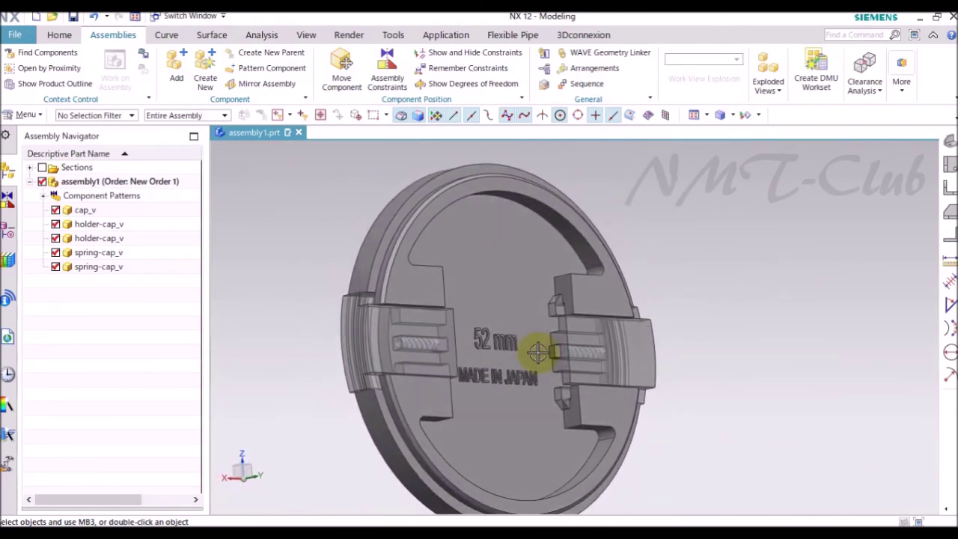
- Set cap_v translucency to about 63 and orbit to a face-on view
{"action": "right_click", "coordinate": [529, 260]}
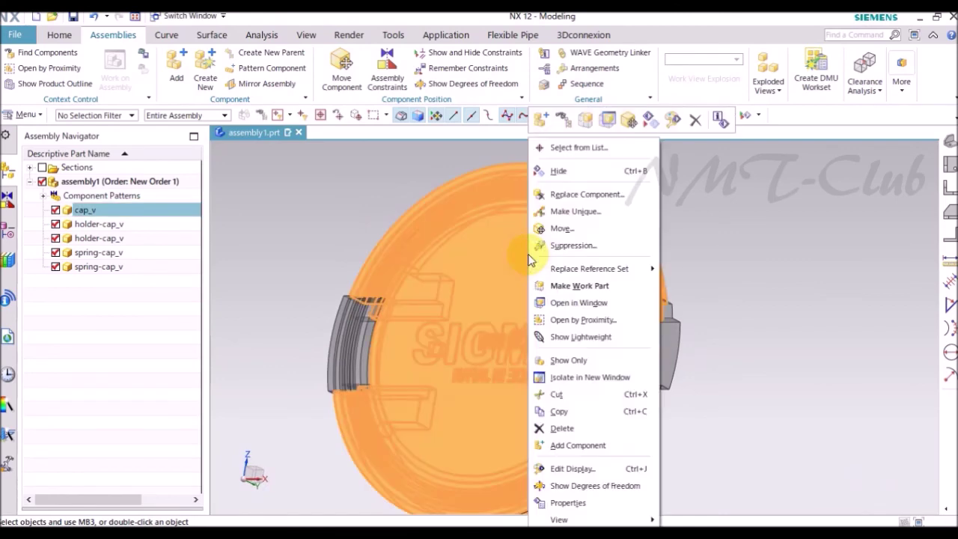
{"action": "left_click", "coordinate": [671, 120]}
{"action": "left_click_drag", "start_coordinate": [161, 215], "coordinate": [269, 217]}
{"action": "left_click", "coordinate": [217, 413]}
{"action": "middle_click_drag", "start_coordinate": [427, 440], "coordinate": [844, 482]}
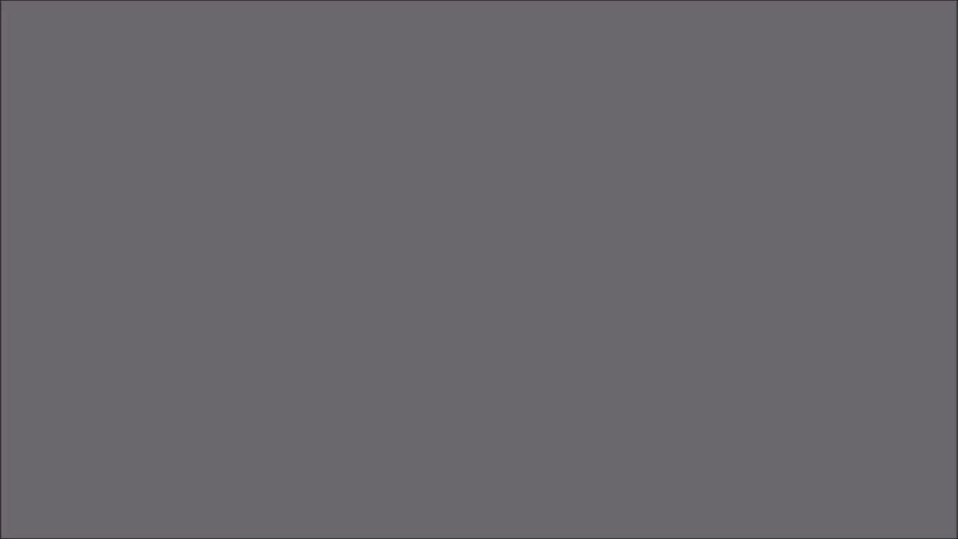